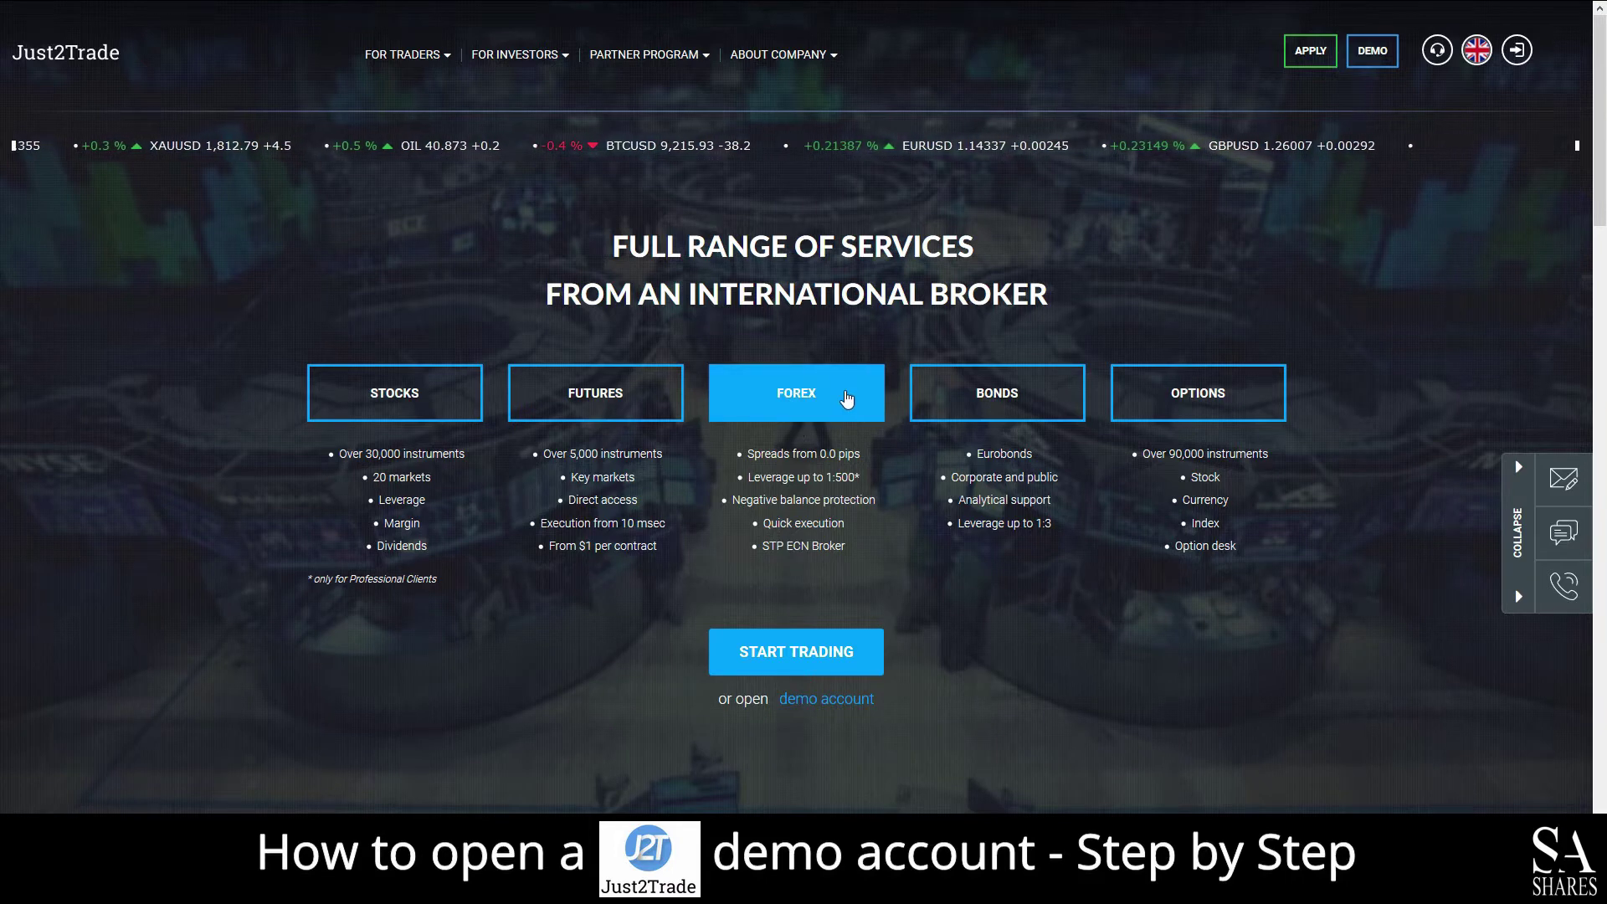
Open the Forex page of the Just2Trade website and go to its demo account offer.
click(847, 397)
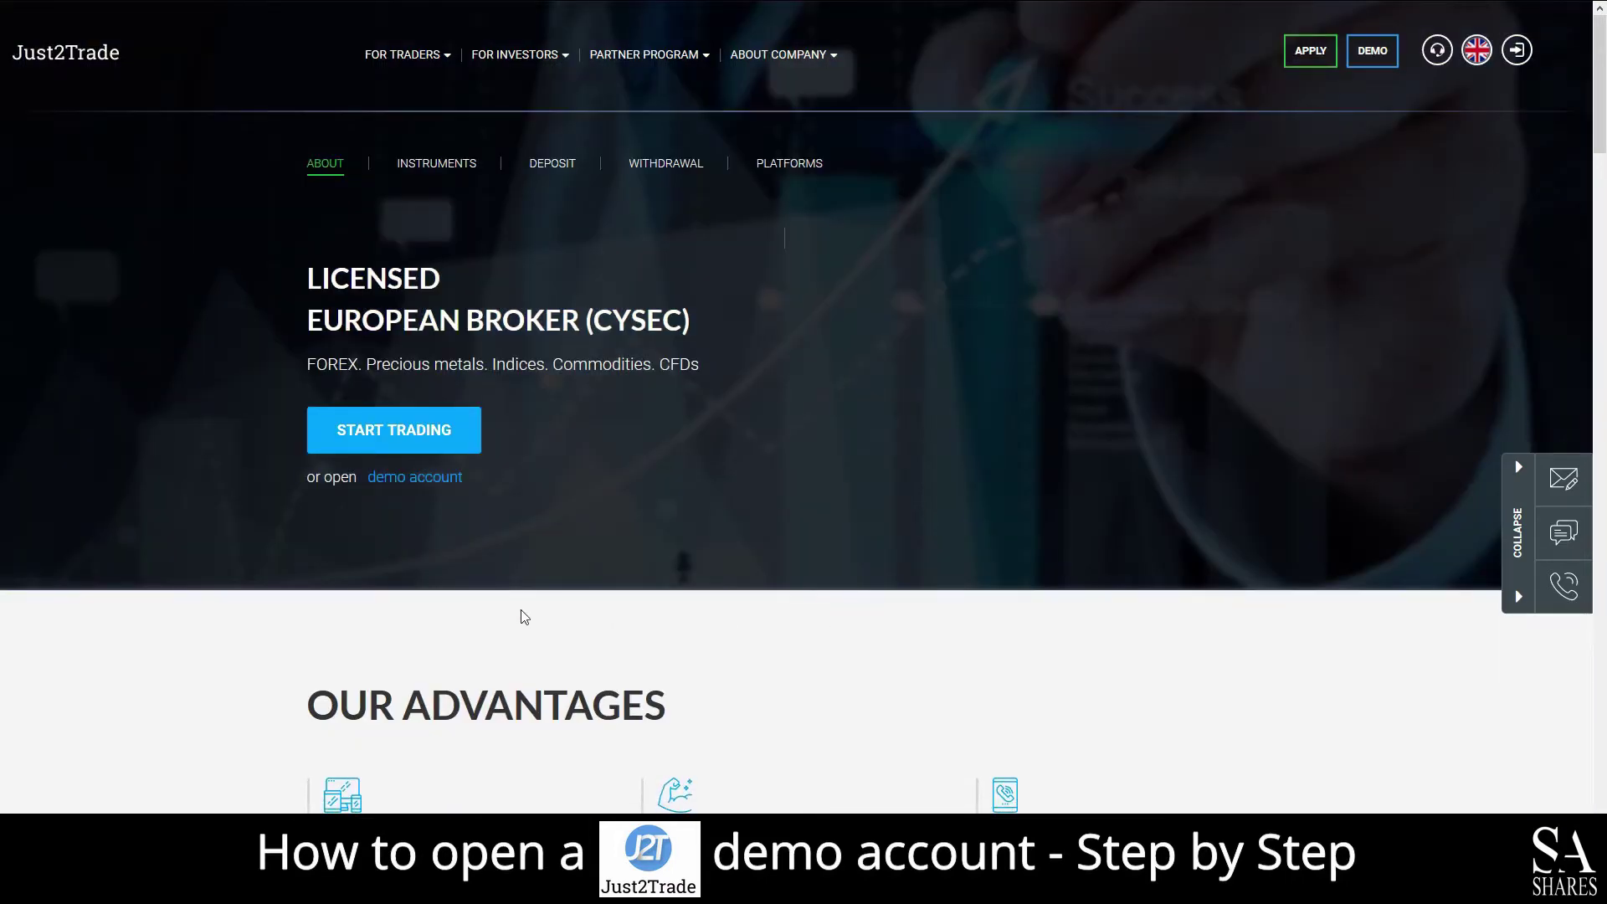
click(411, 484)
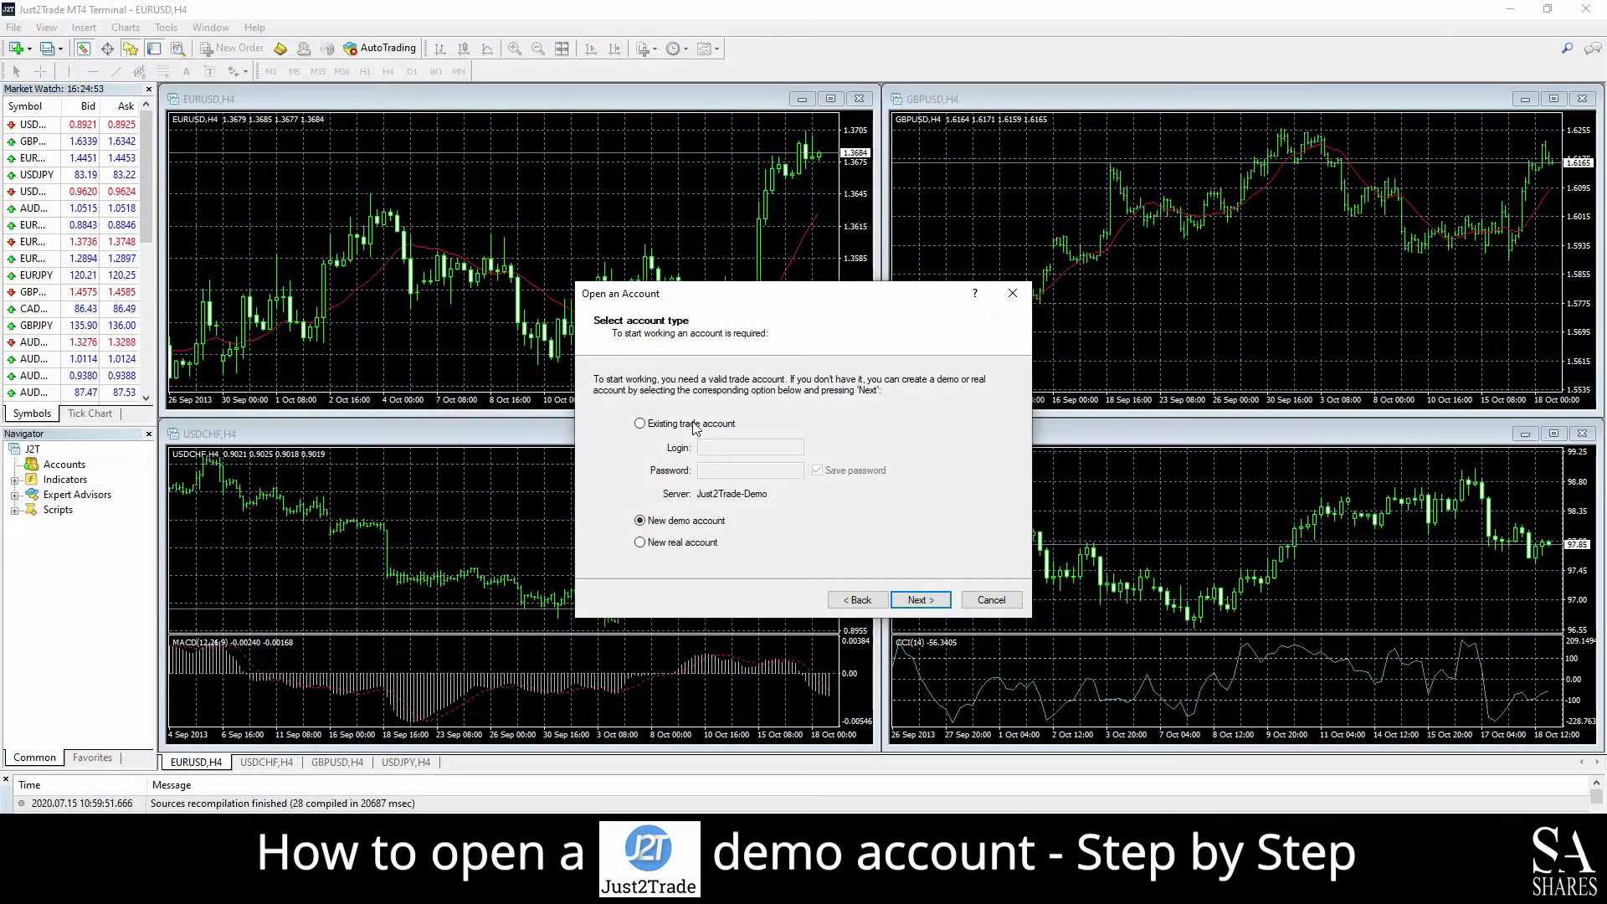
In the MT4 terminal, choose to connect with an existing trade account on the Just2Trade-Demo server and finish the login.
click(696, 425)
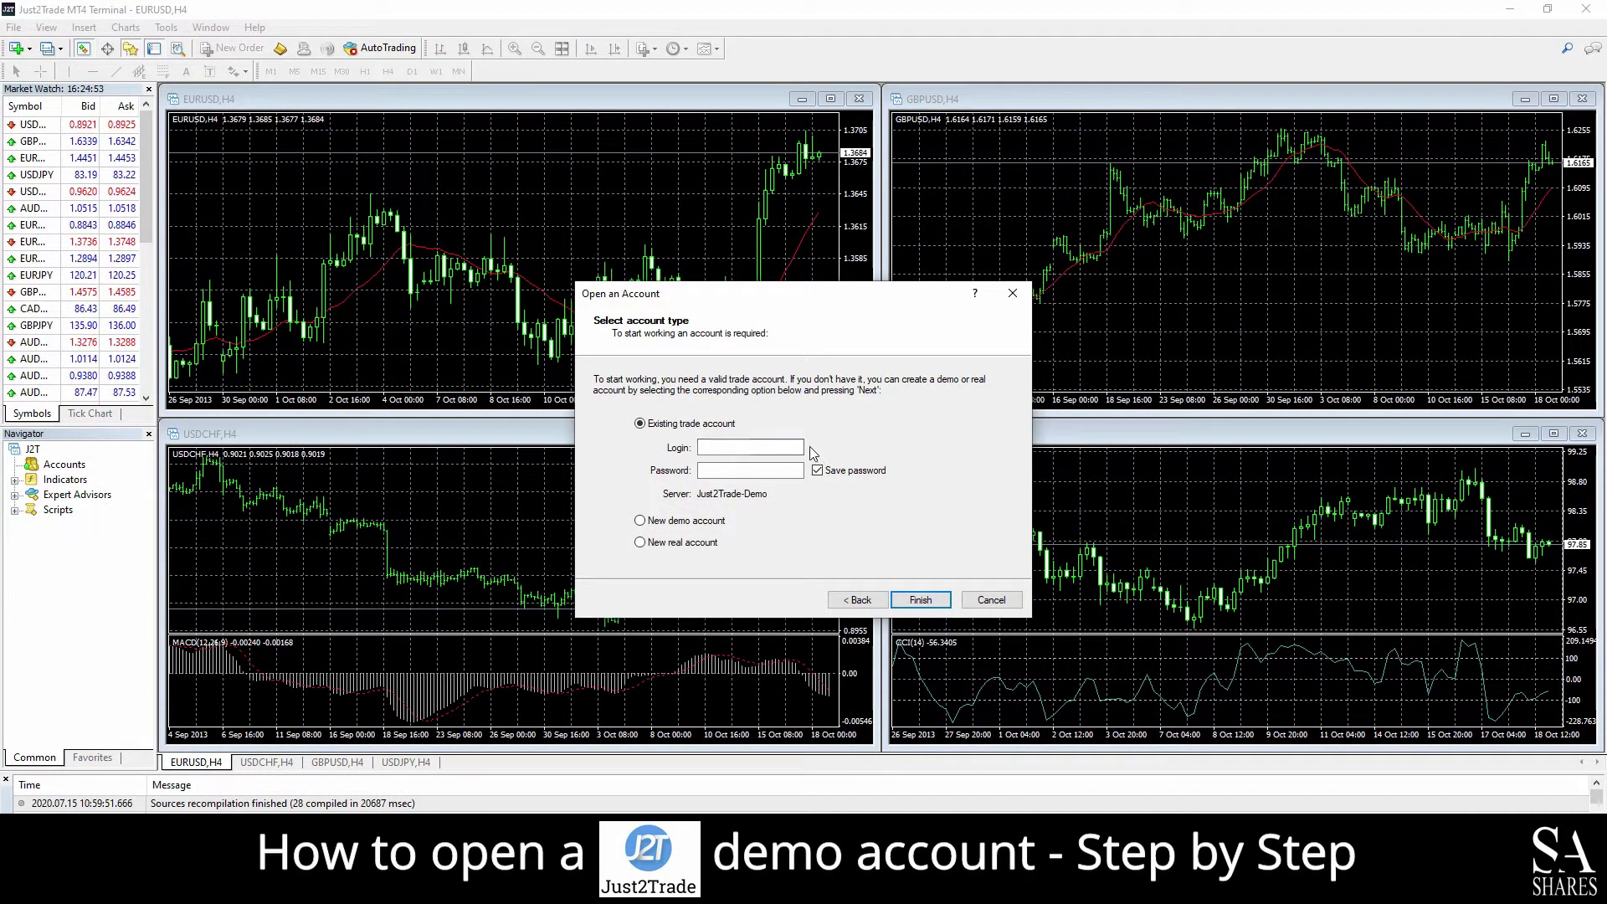
click(929, 600)
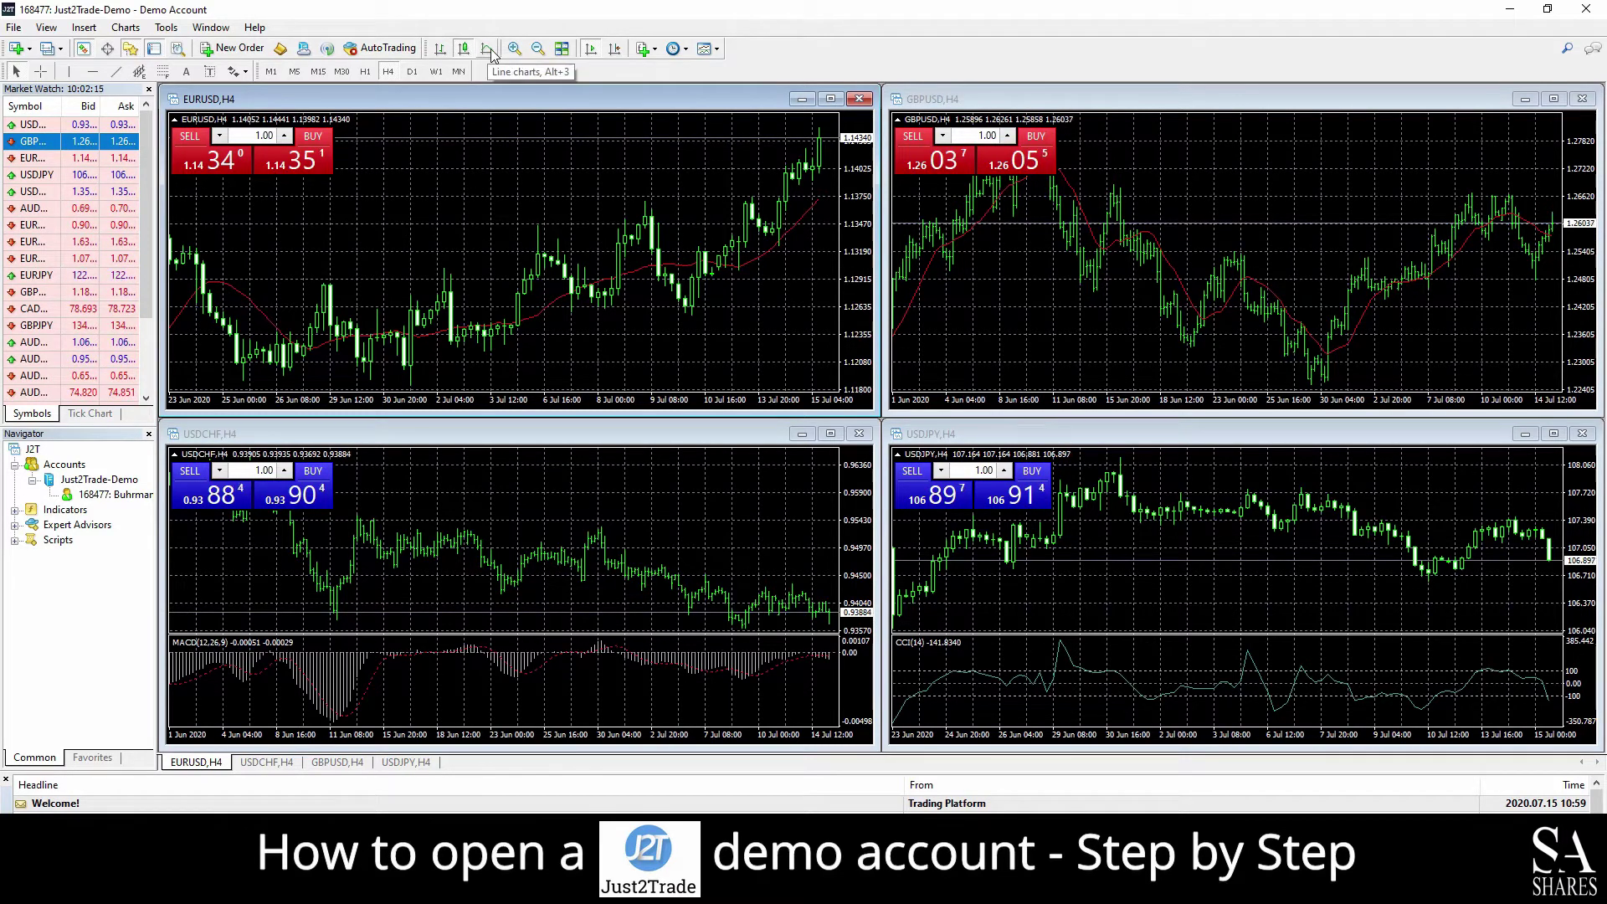
Display the EURUSD H4 chart as bars and switch it back to candlesticks.
click(440, 49)
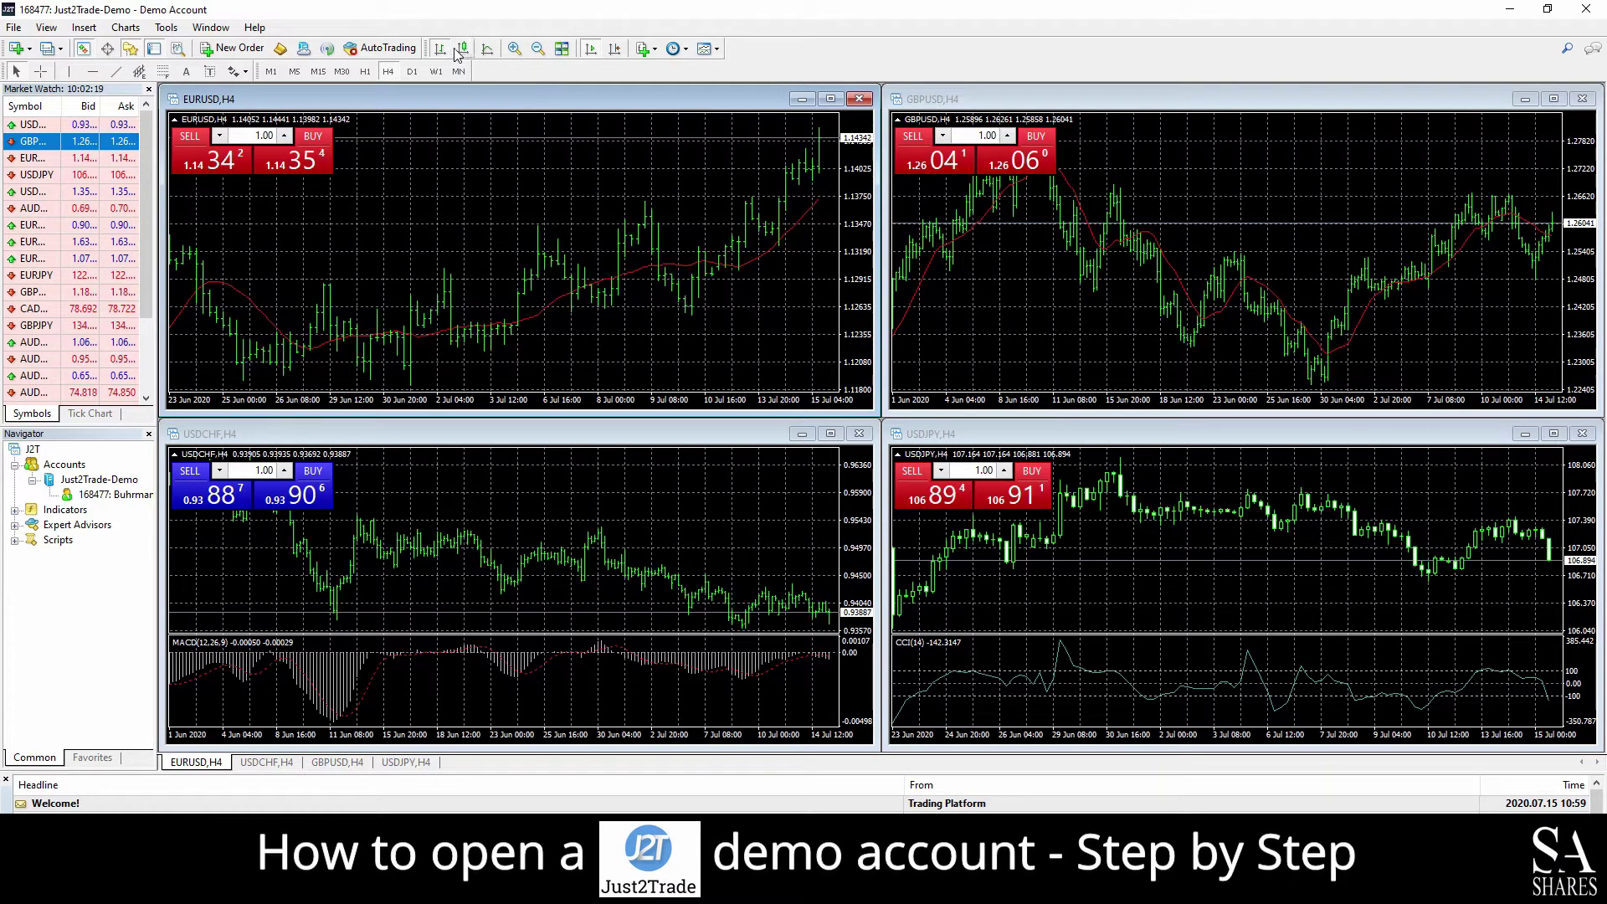
click(460, 50)
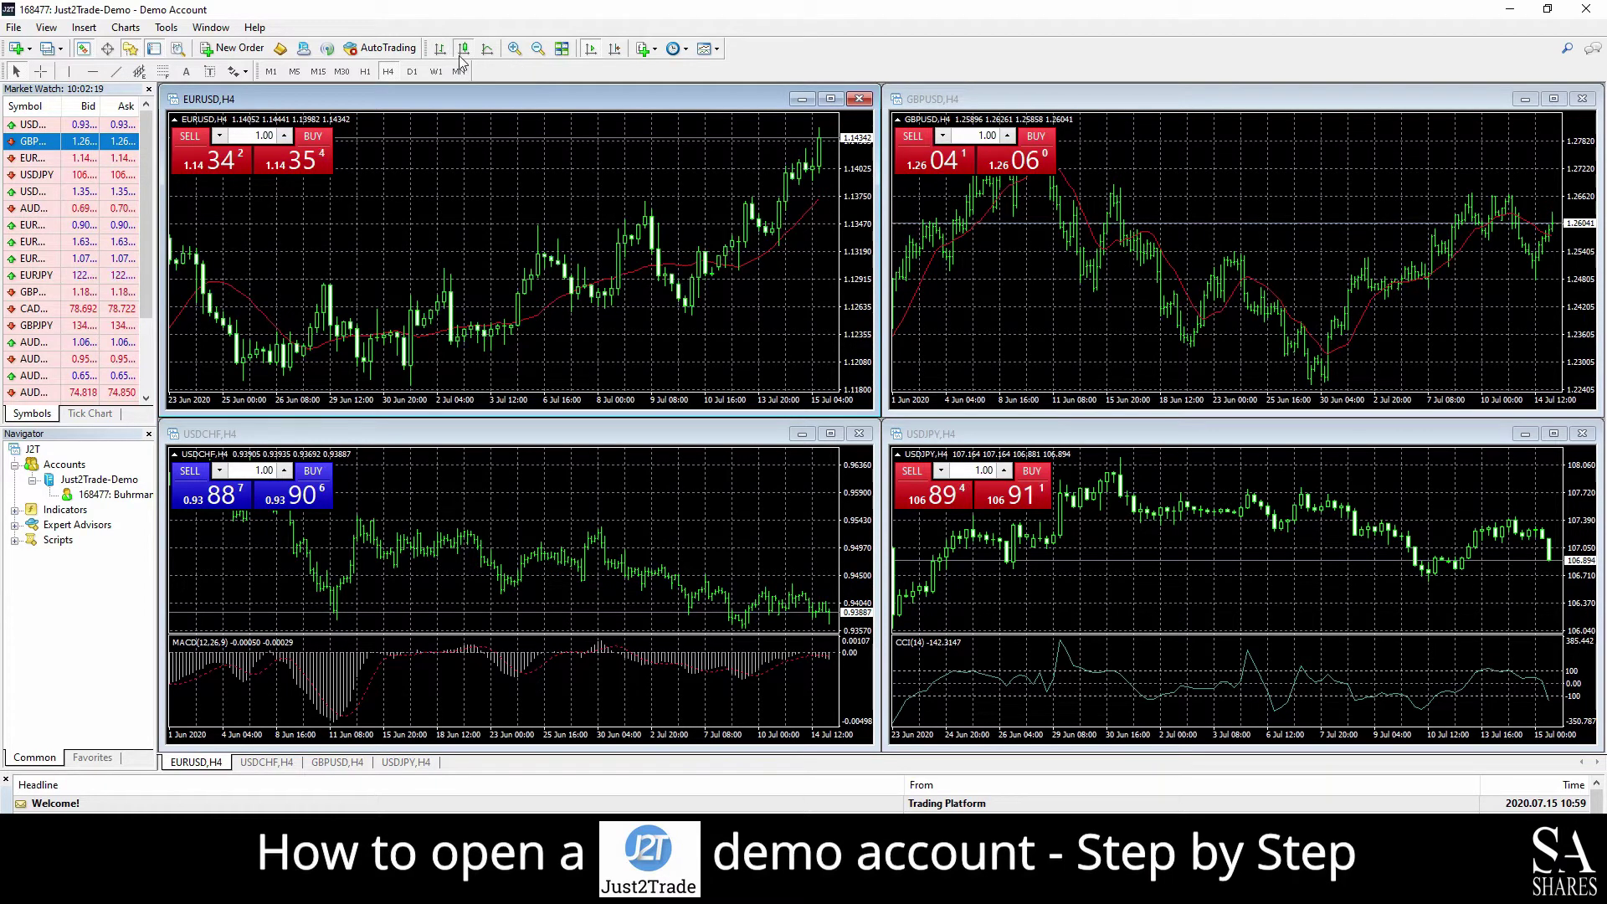
Try closer and wider zoom levels on the EURUSD H4 chart and maximize its window.
click(514, 49)
click(514, 49)
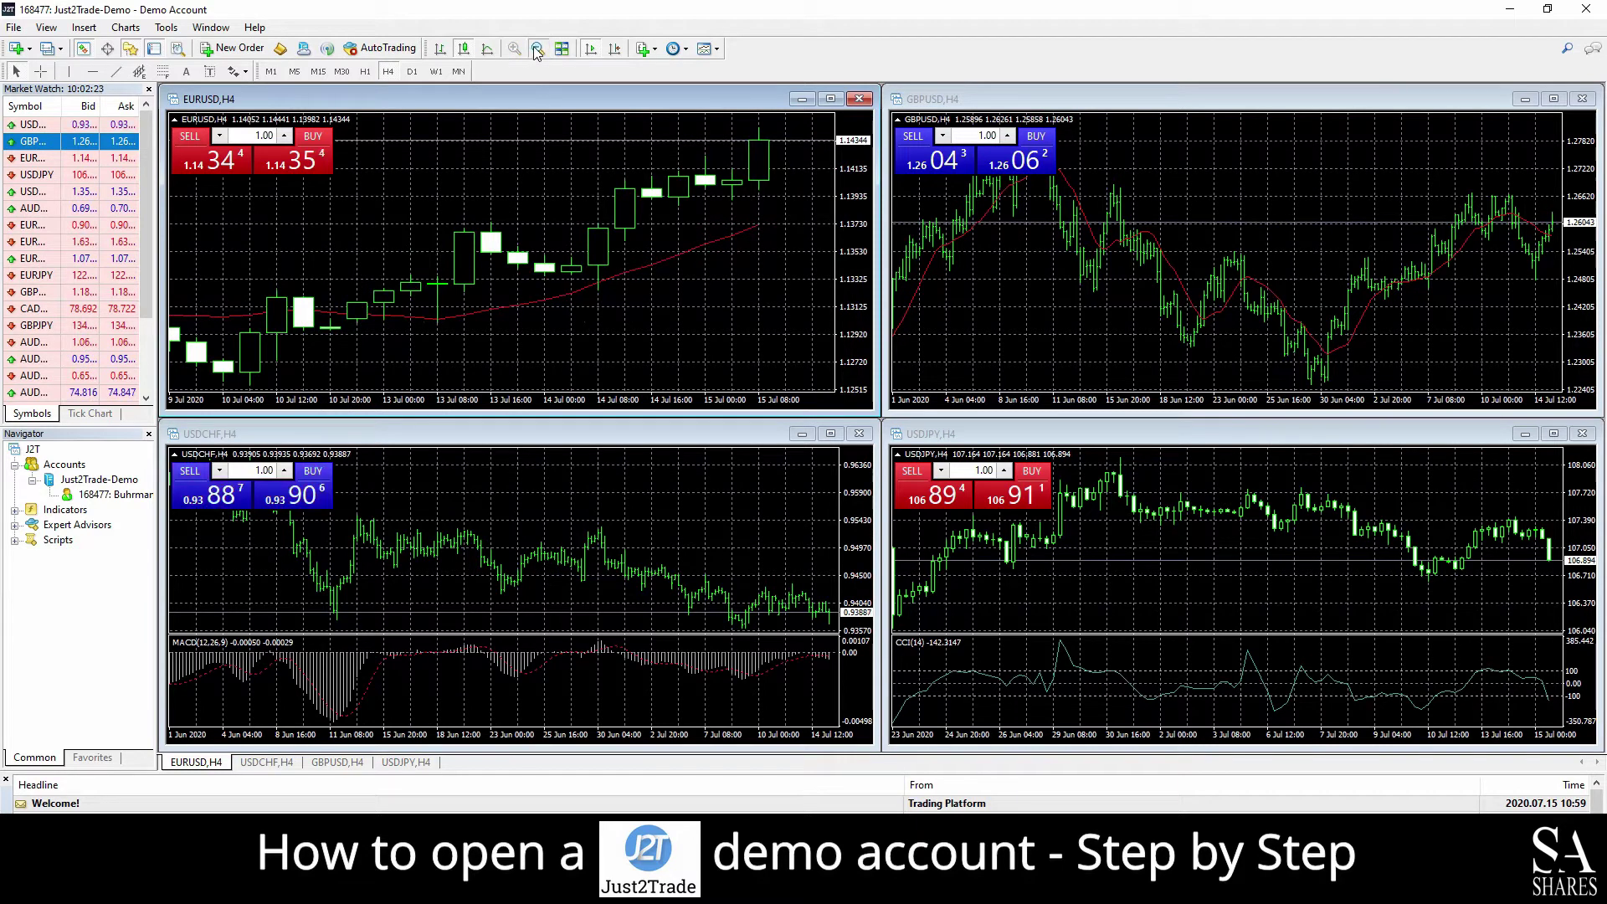
click(537, 49)
click(536, 49)
click(536, 49)
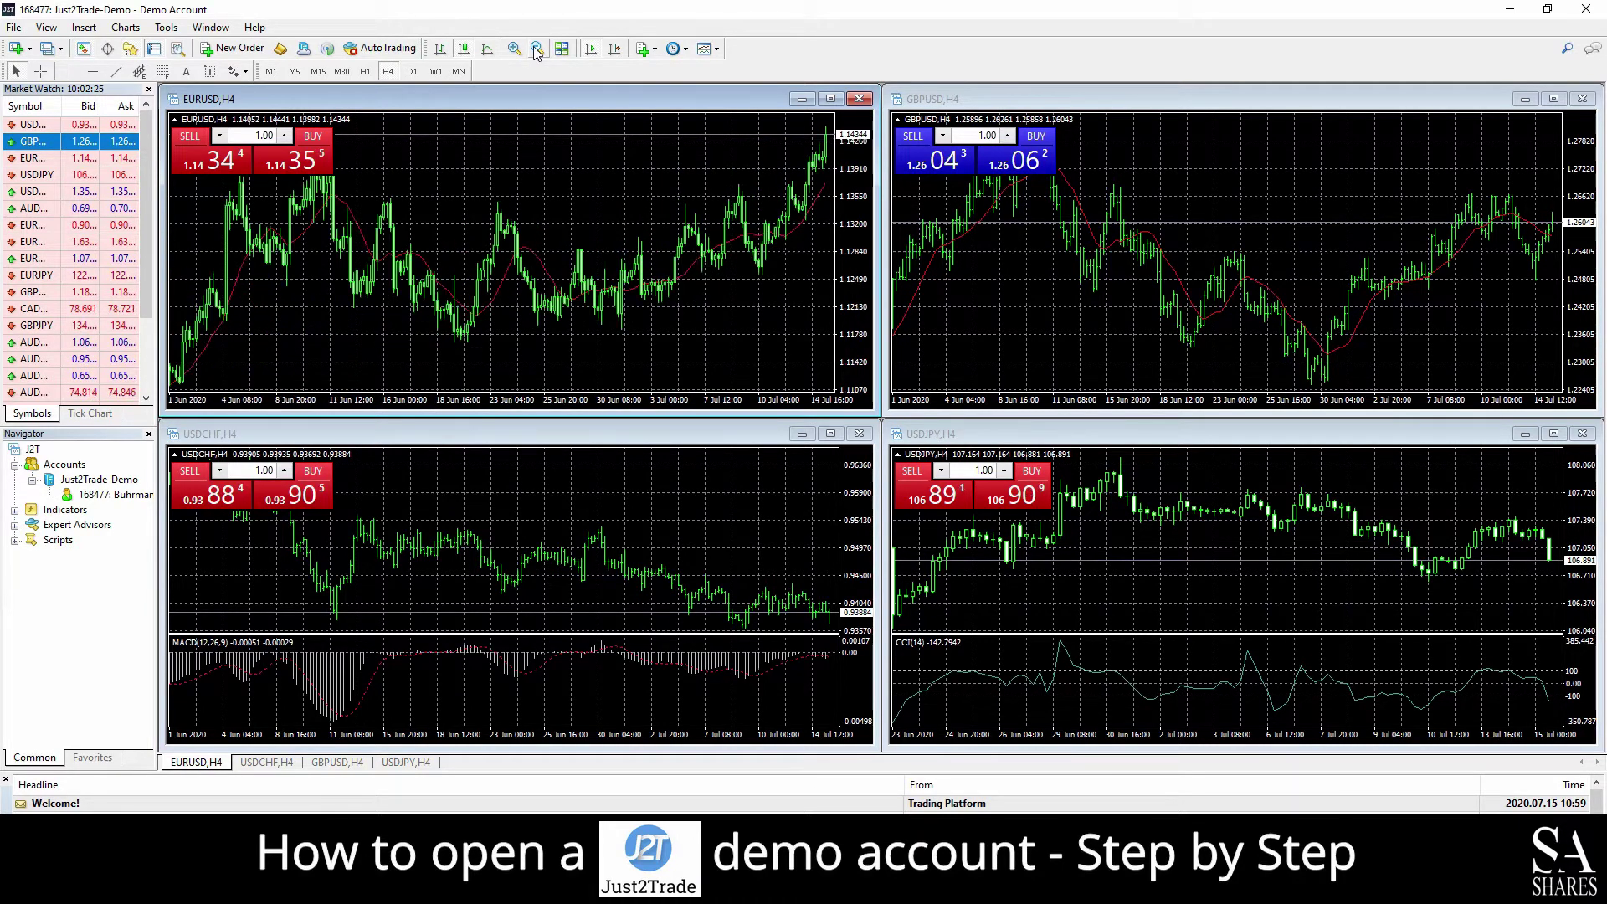
click(537, 49)
click(514, 48)
click(514, 49)
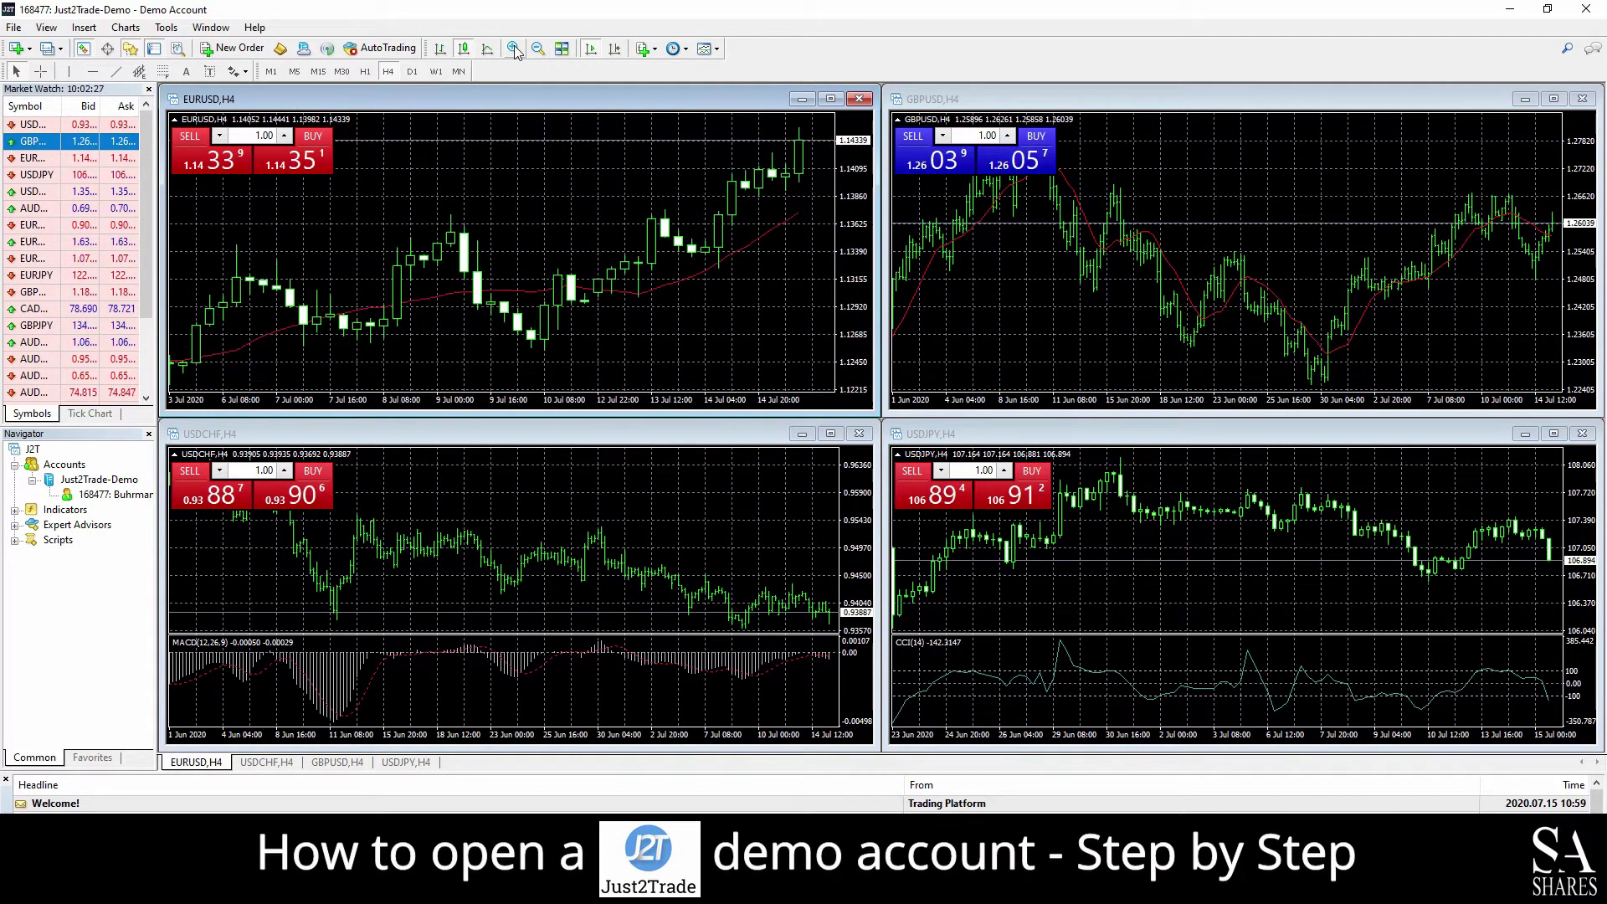
click(514, 48)
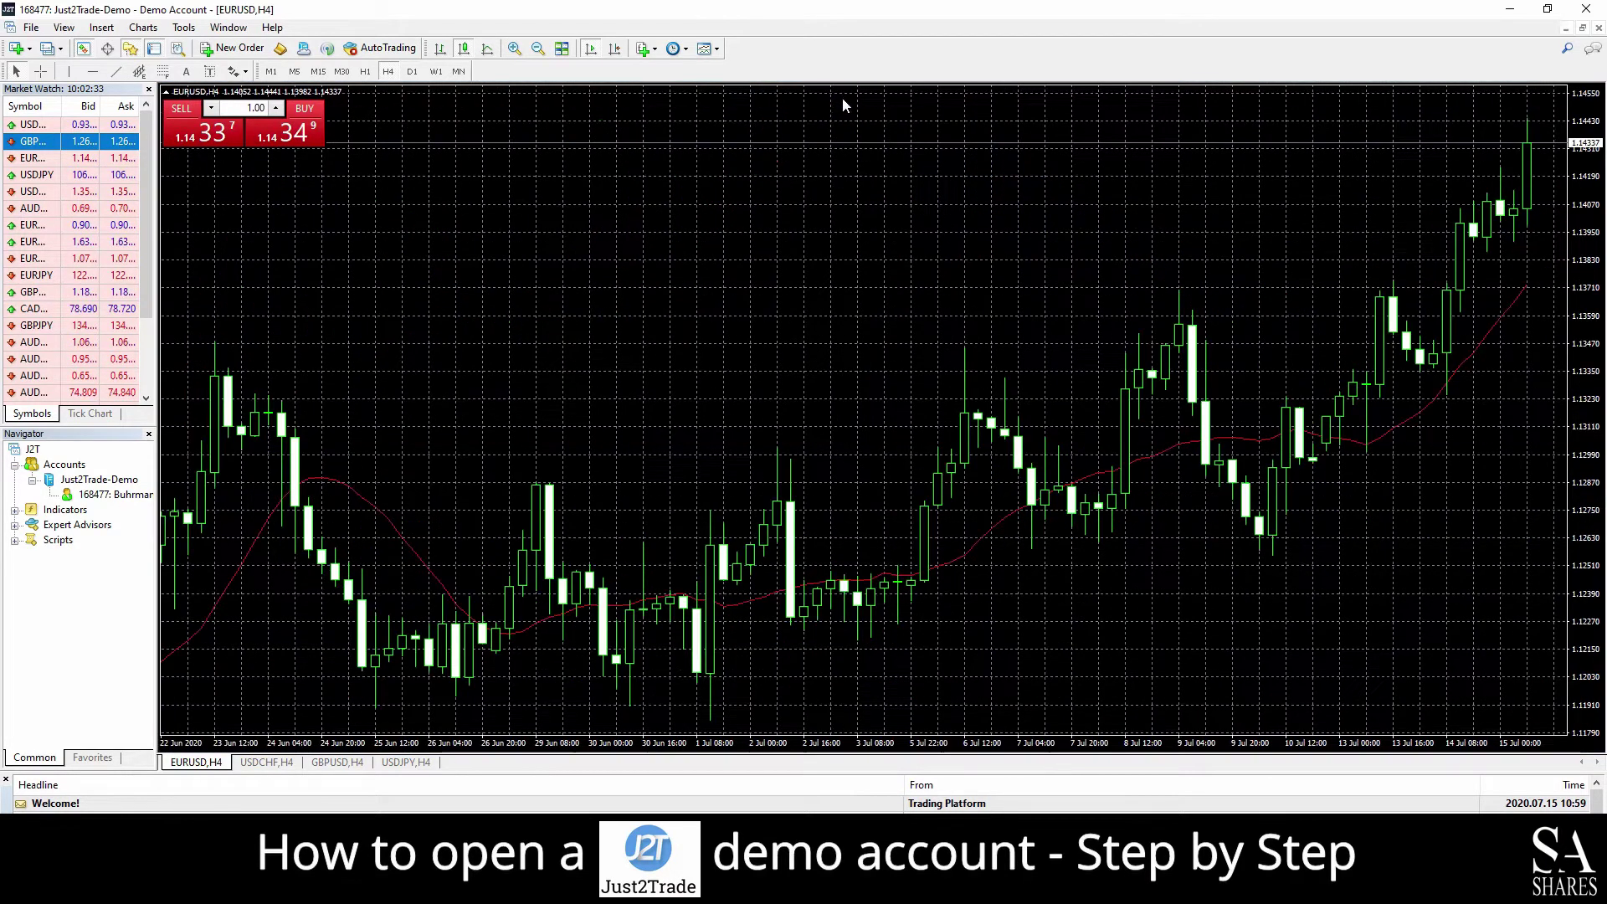
click(831, 99)
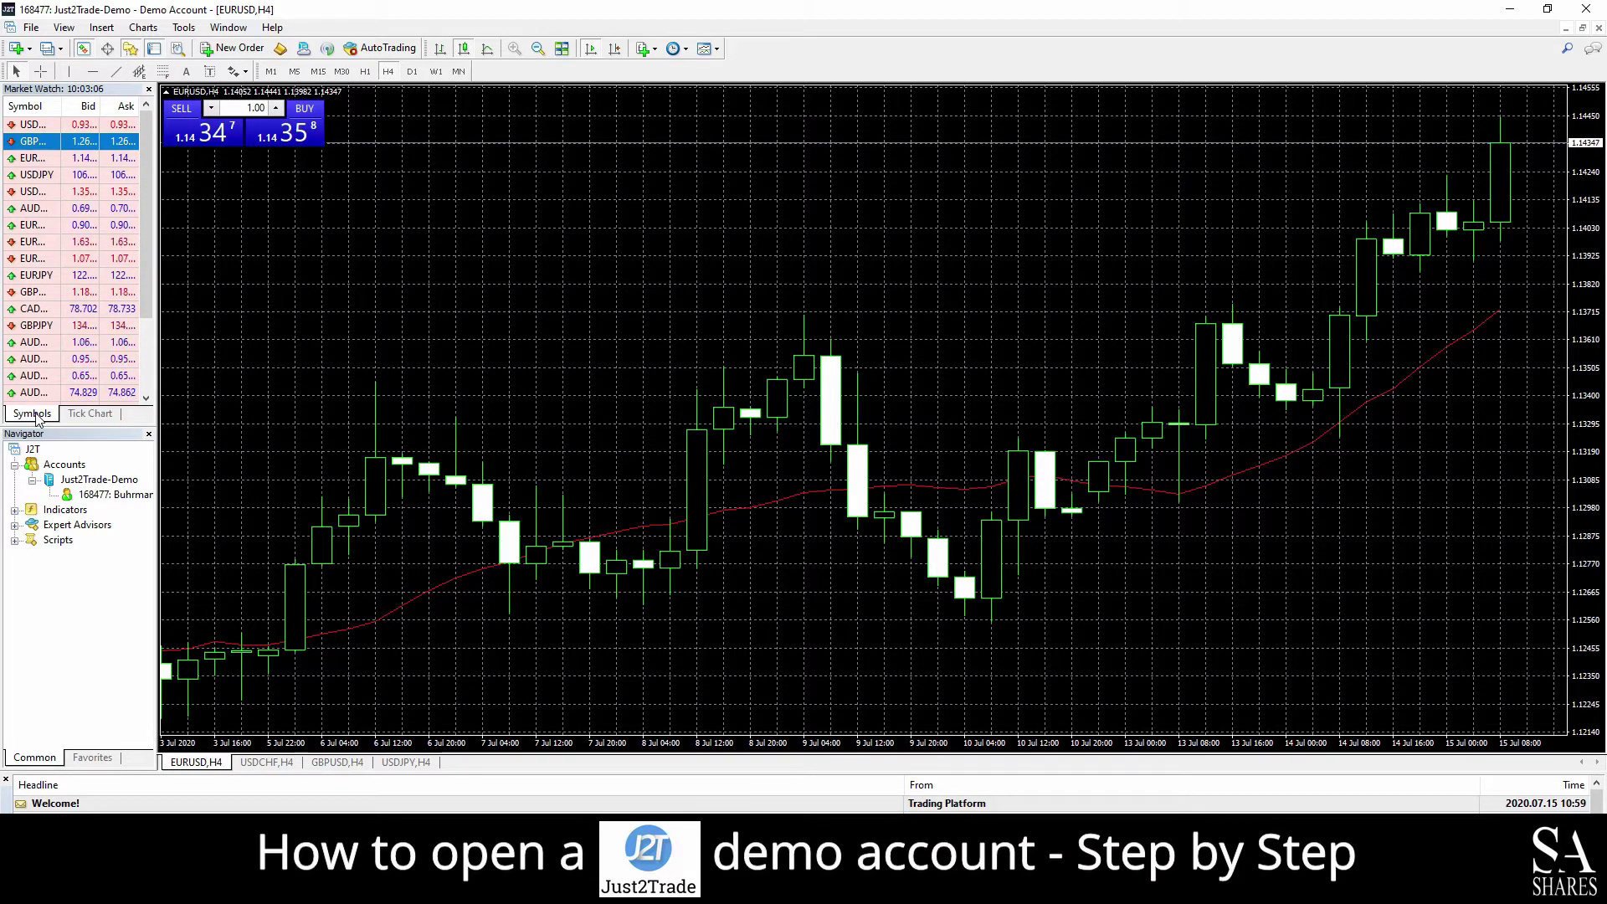
Open a separate chart window for USDCHF from the market watch list.
click(30, 125)
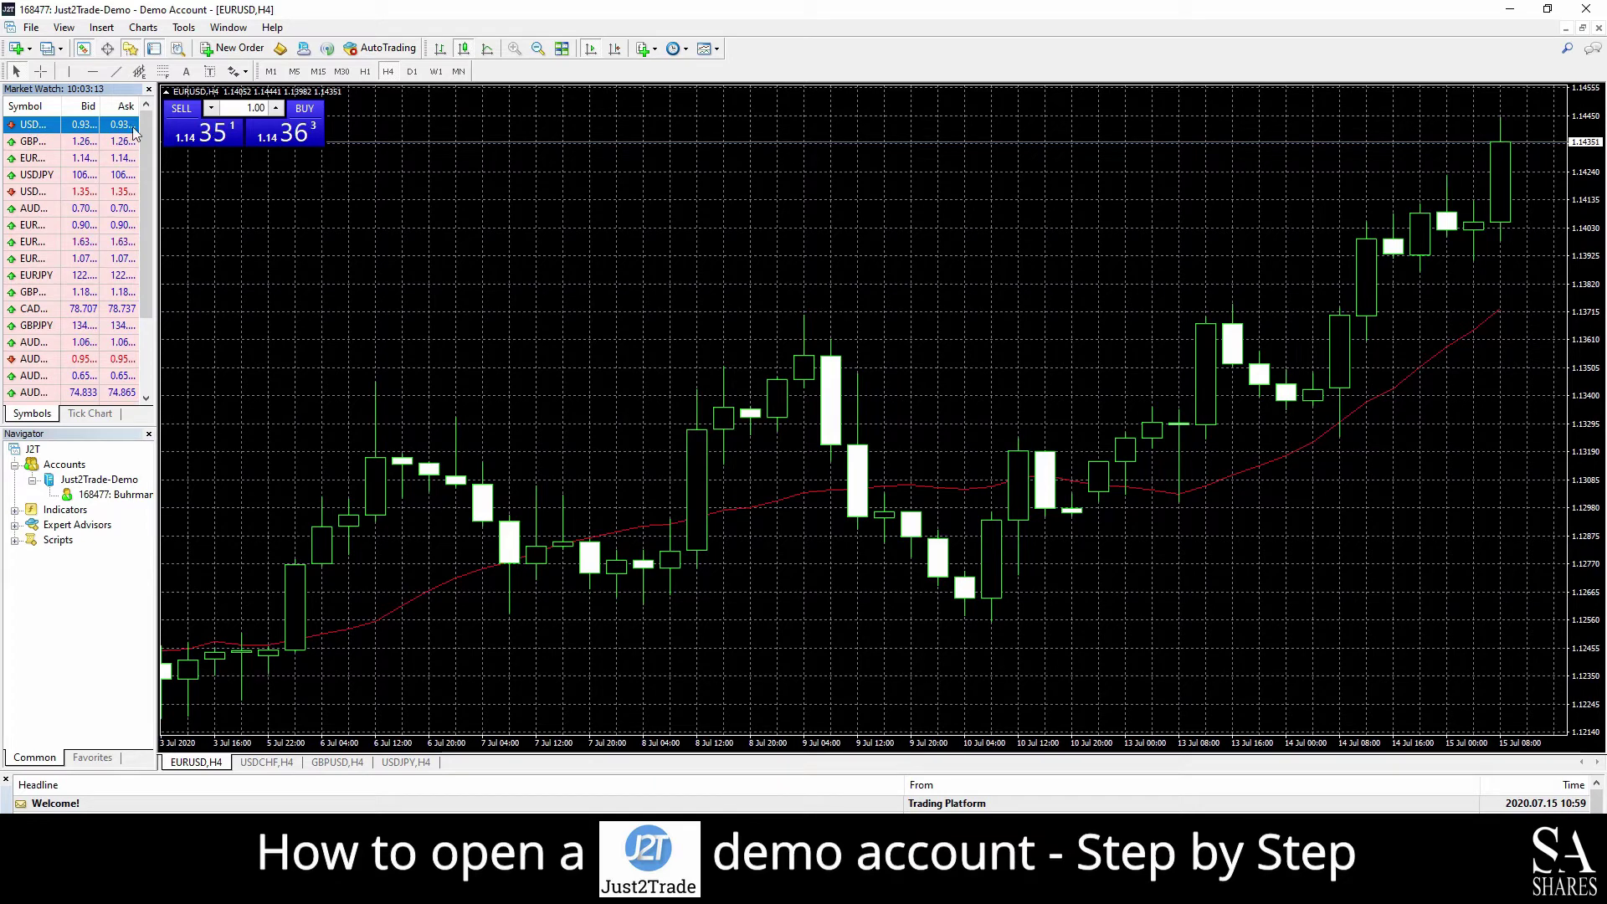
right_click(50, 126)
click(126, 156)
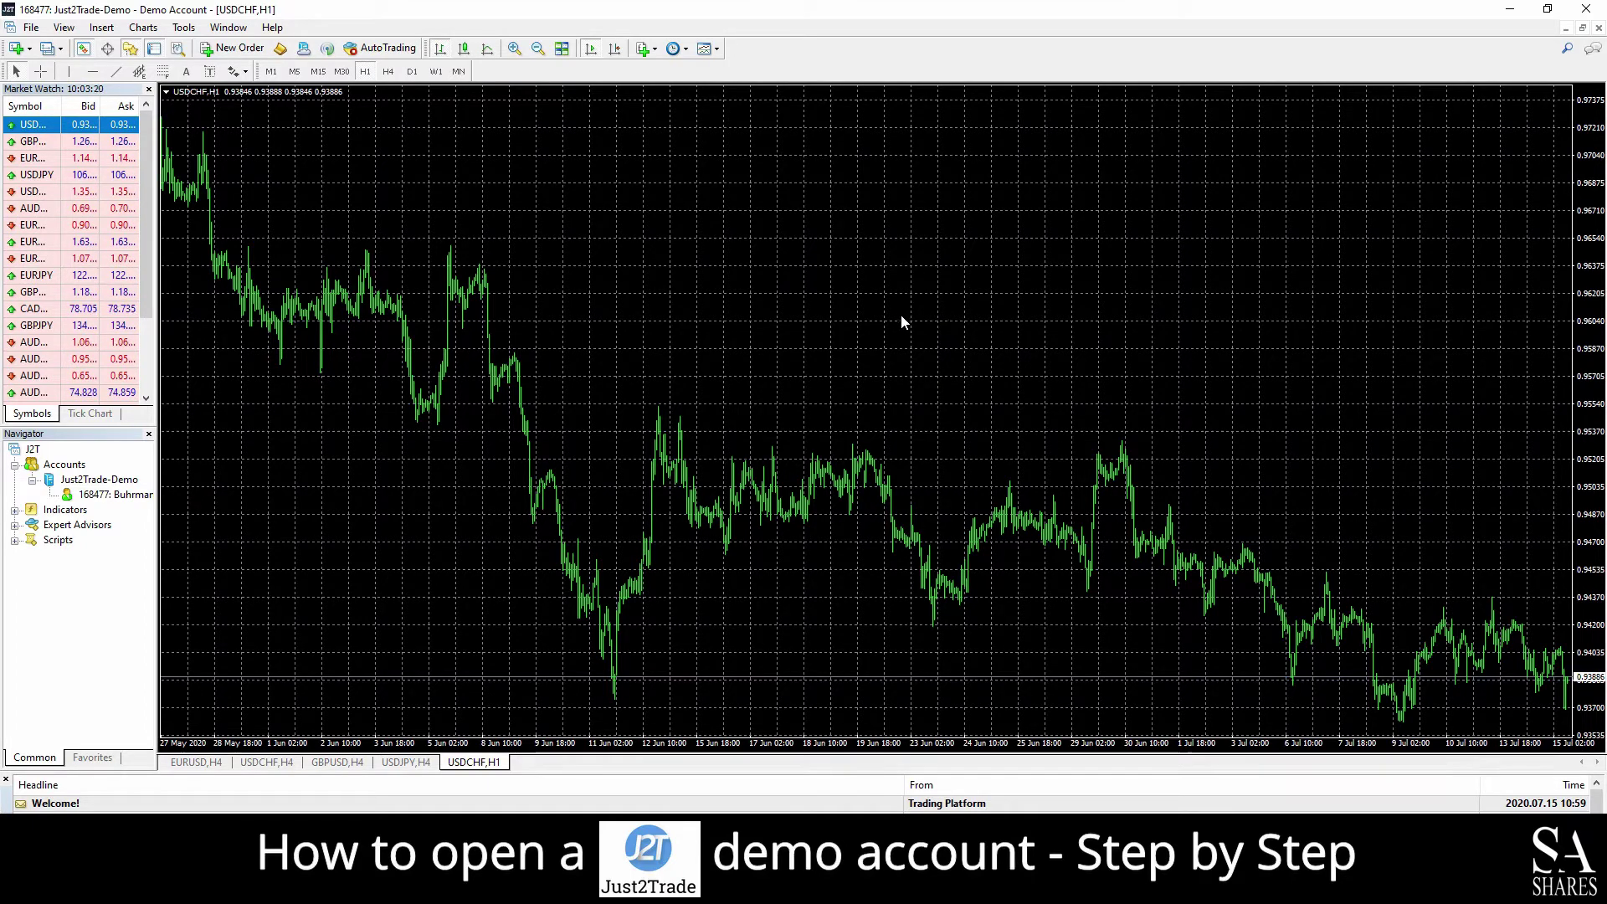
Open a separate chart window for GBPUSD from the market watch list.
click(75, 141)
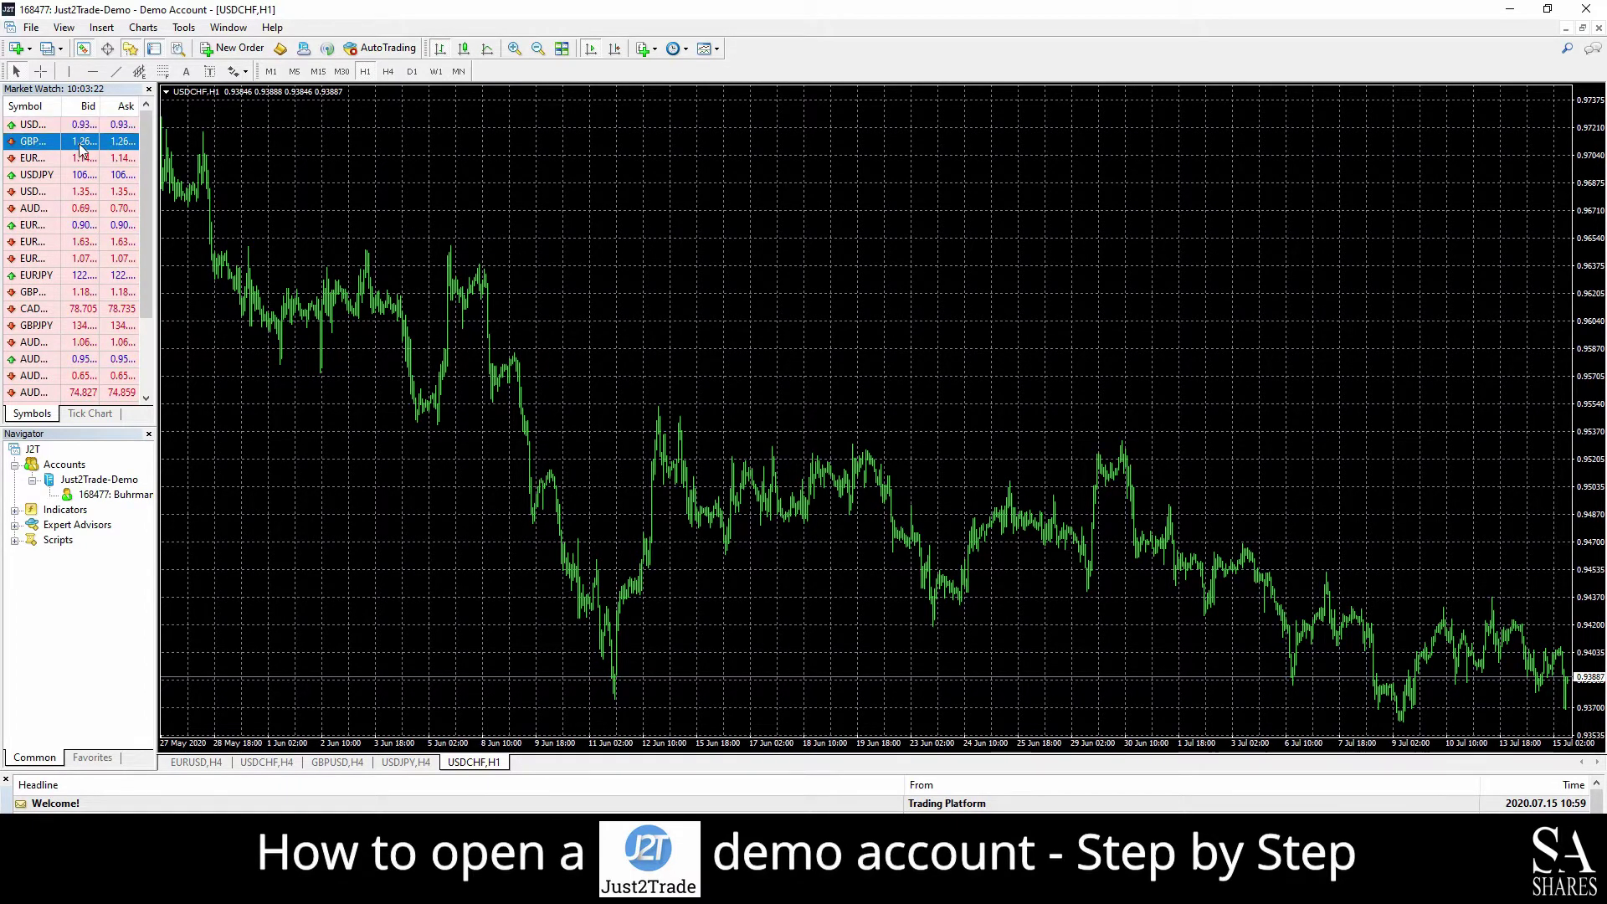
right_click(77, 141)
click(109, 167)
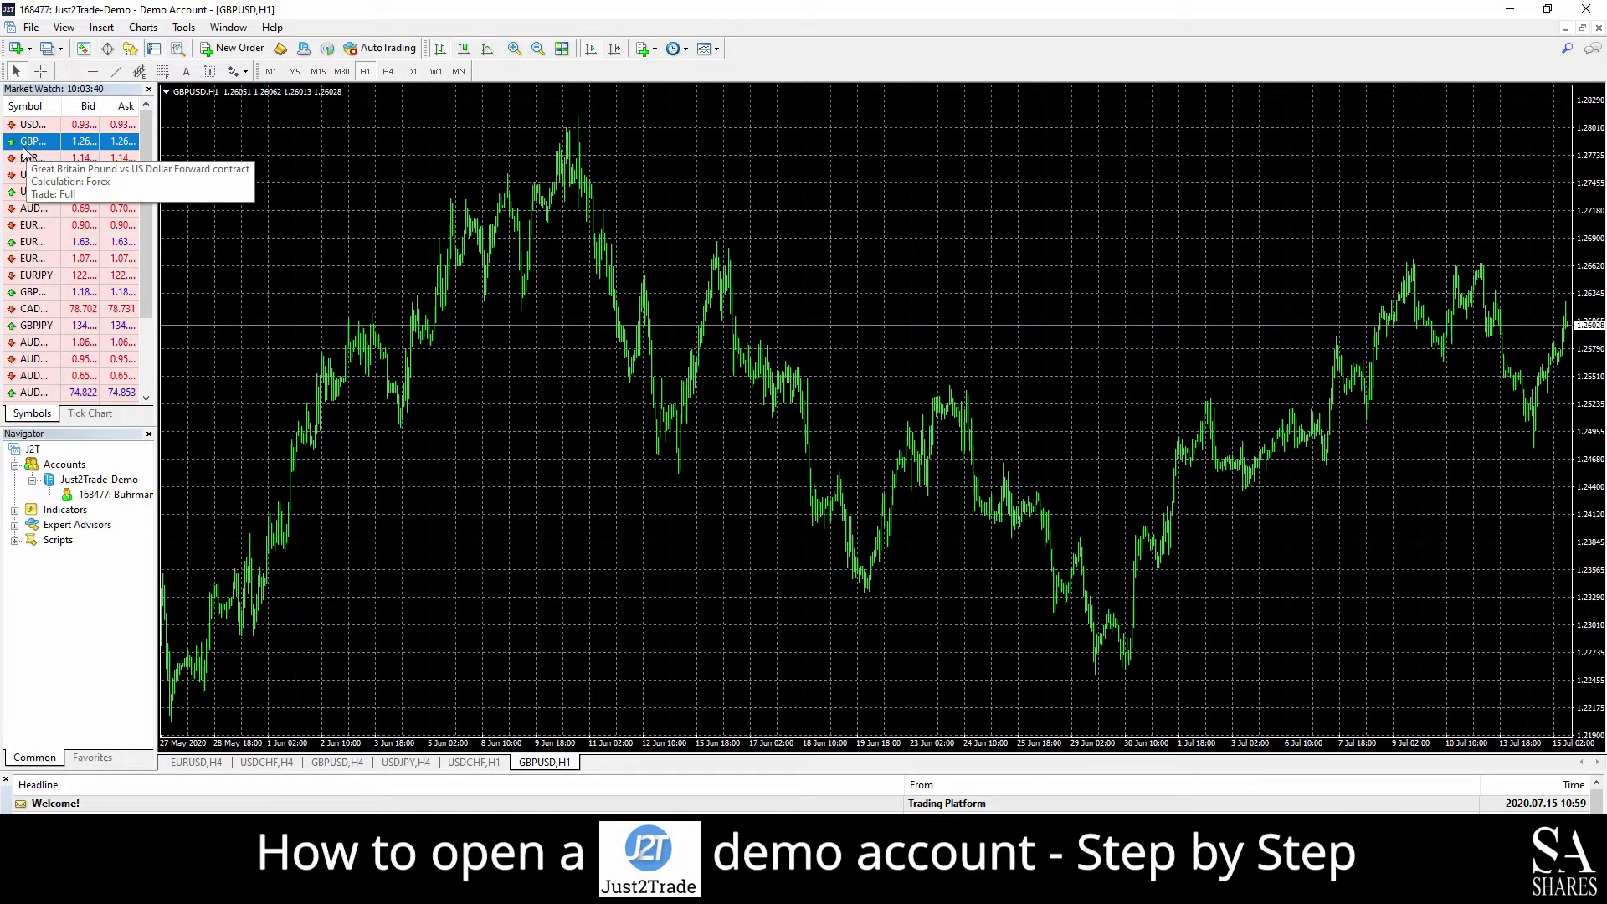
Open a new order for GBPUSD from the market watch list and reposition the order window.
right_click(102, 145)
click(170, 157)
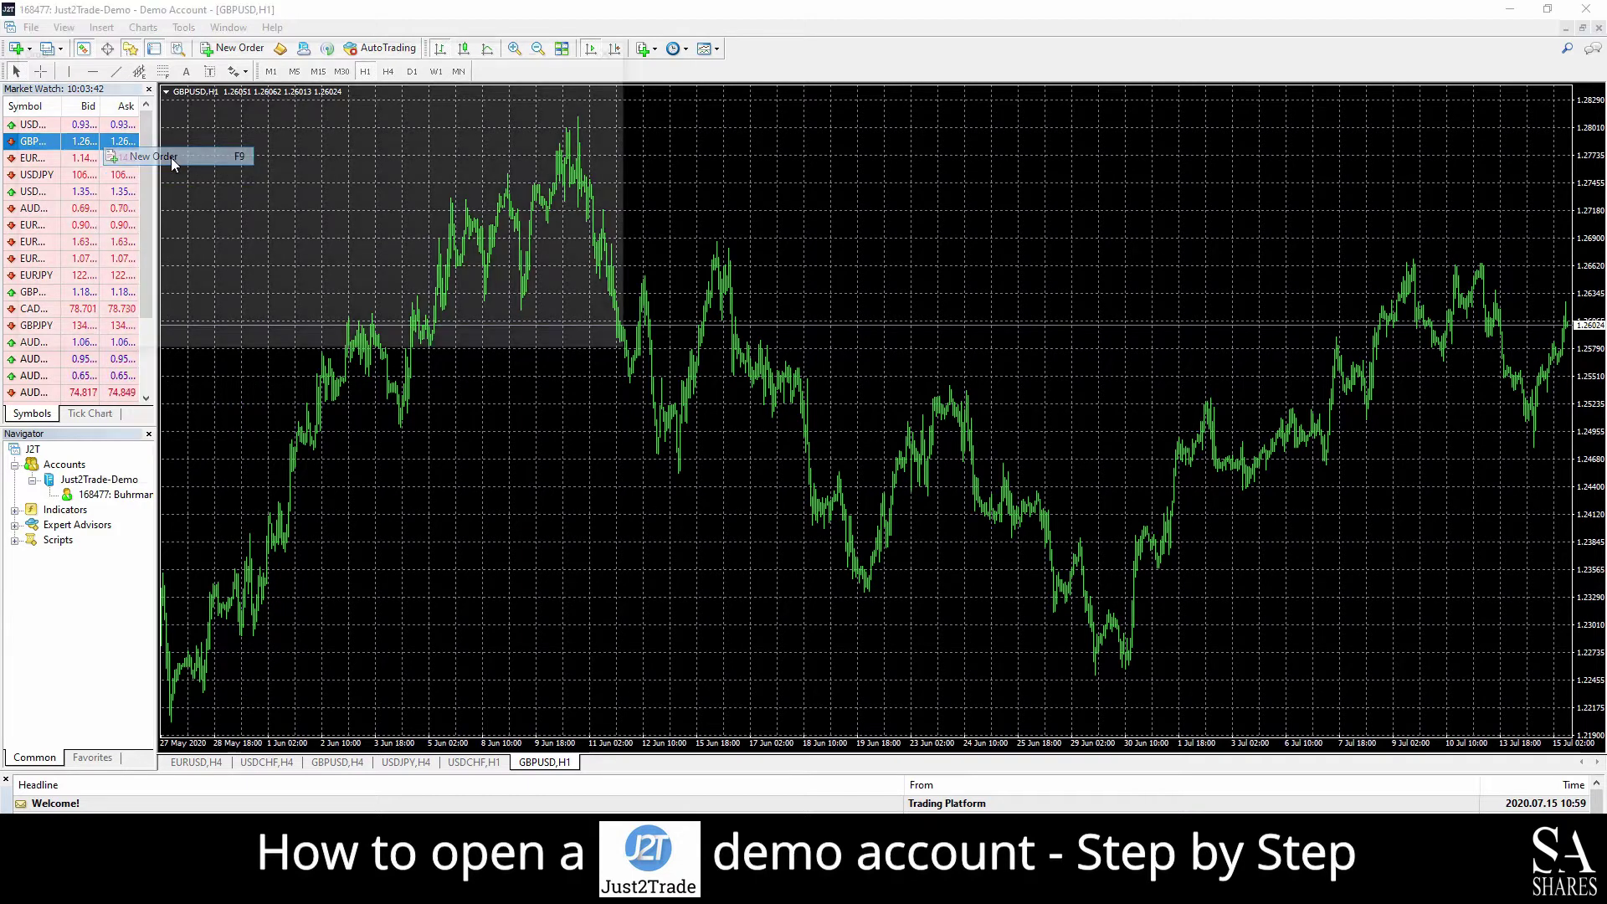
drag(530, 109, 730, 156)
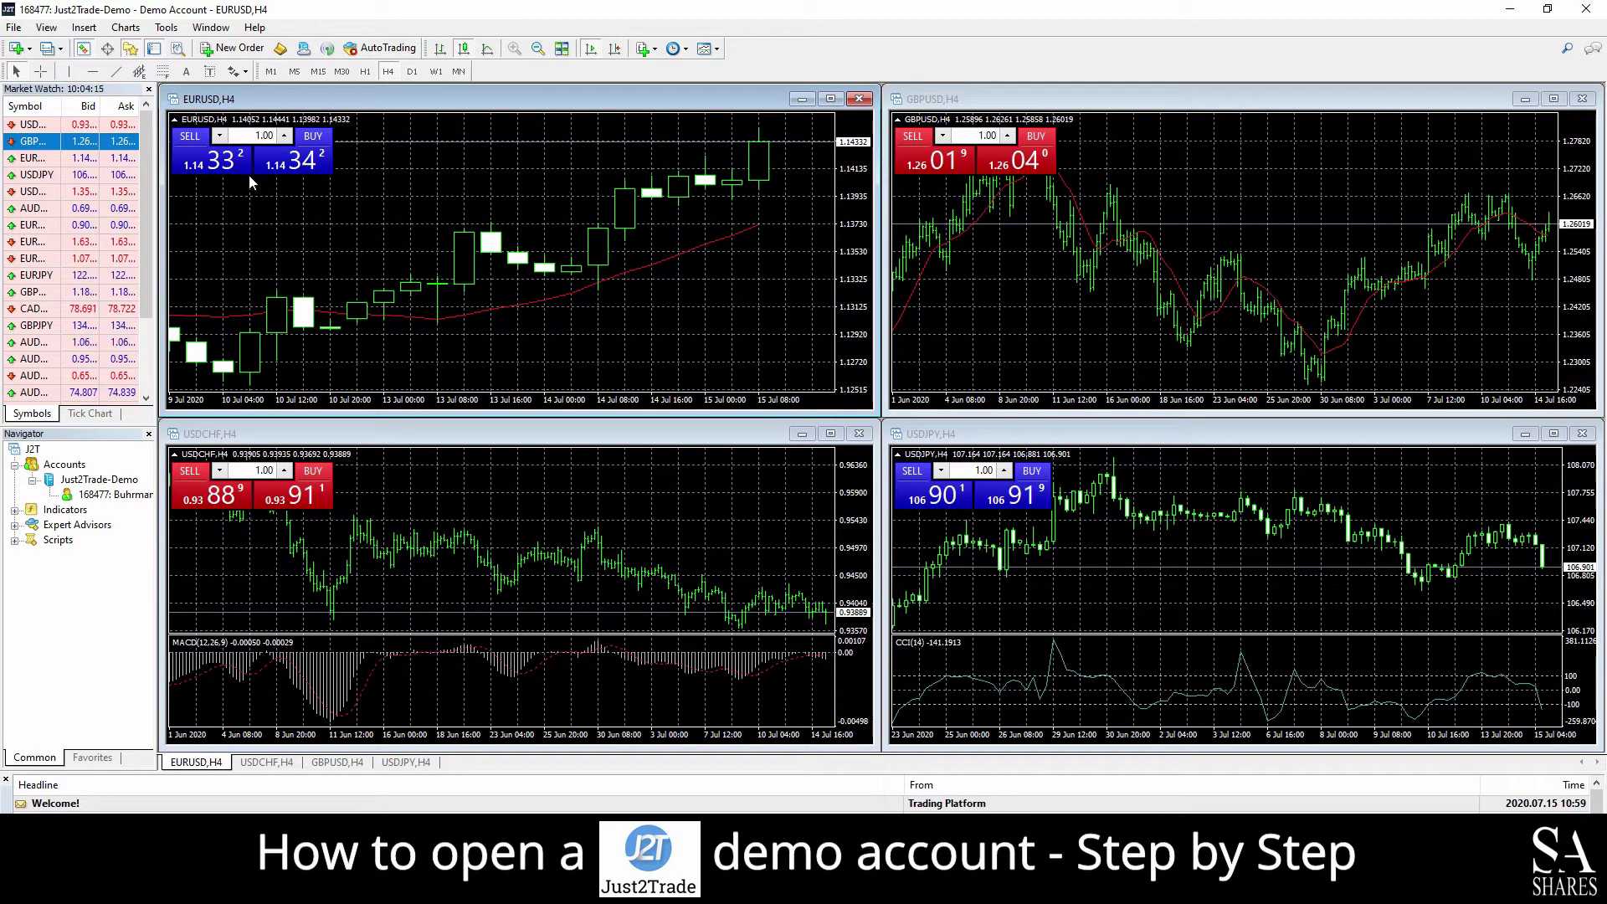
click(284, 135)
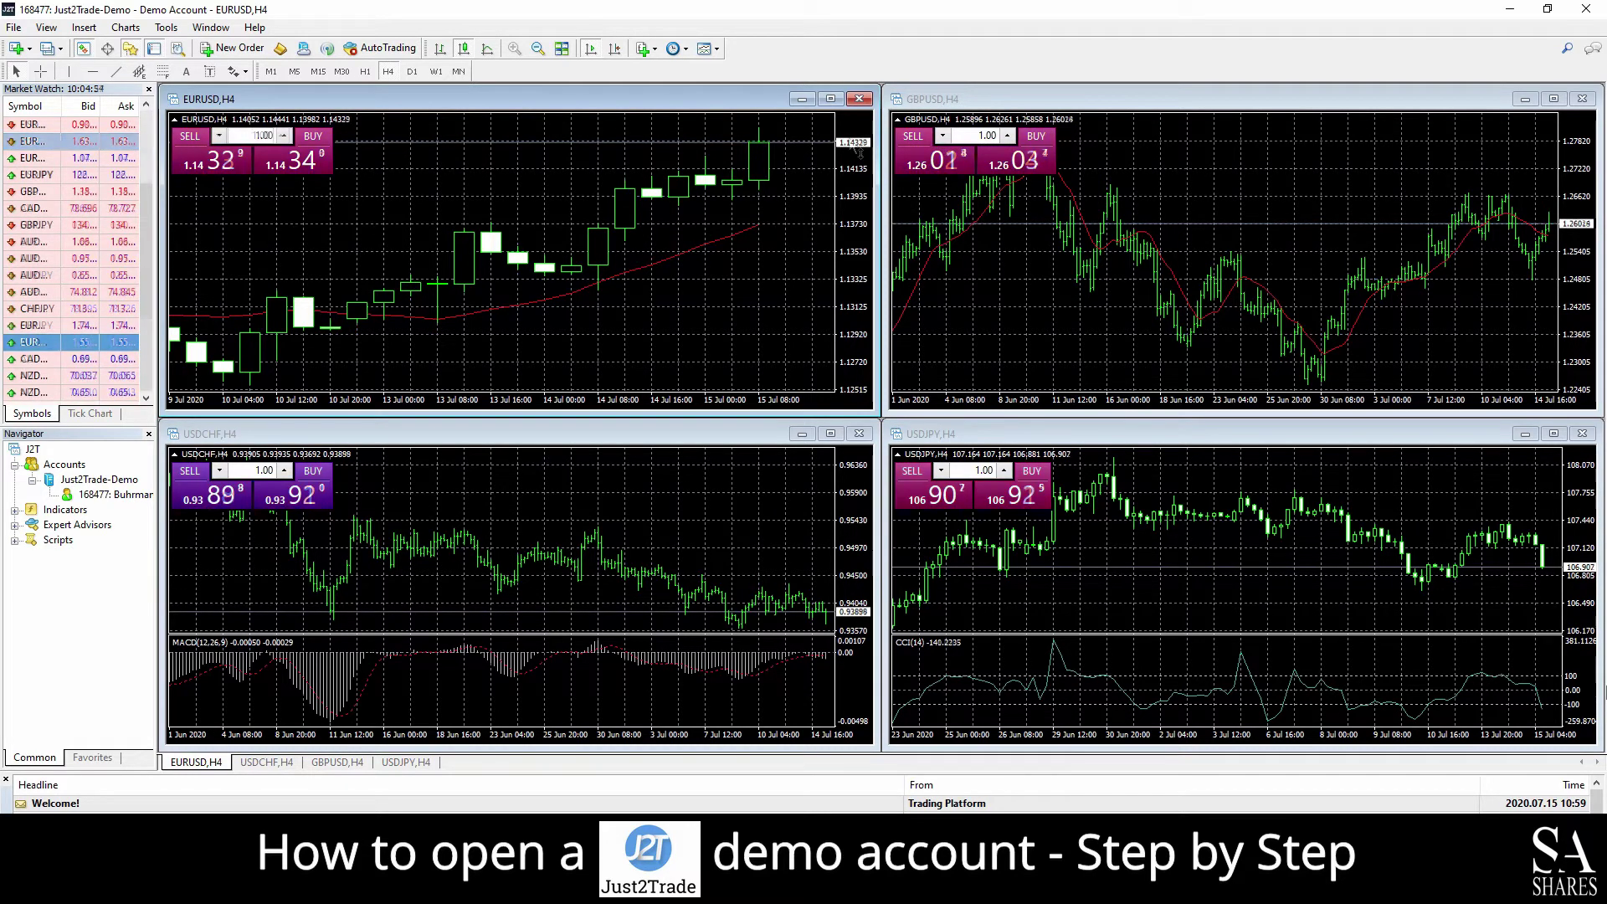
Look over the terminal's available video guides and open the Help Topics.
click(256, 28)
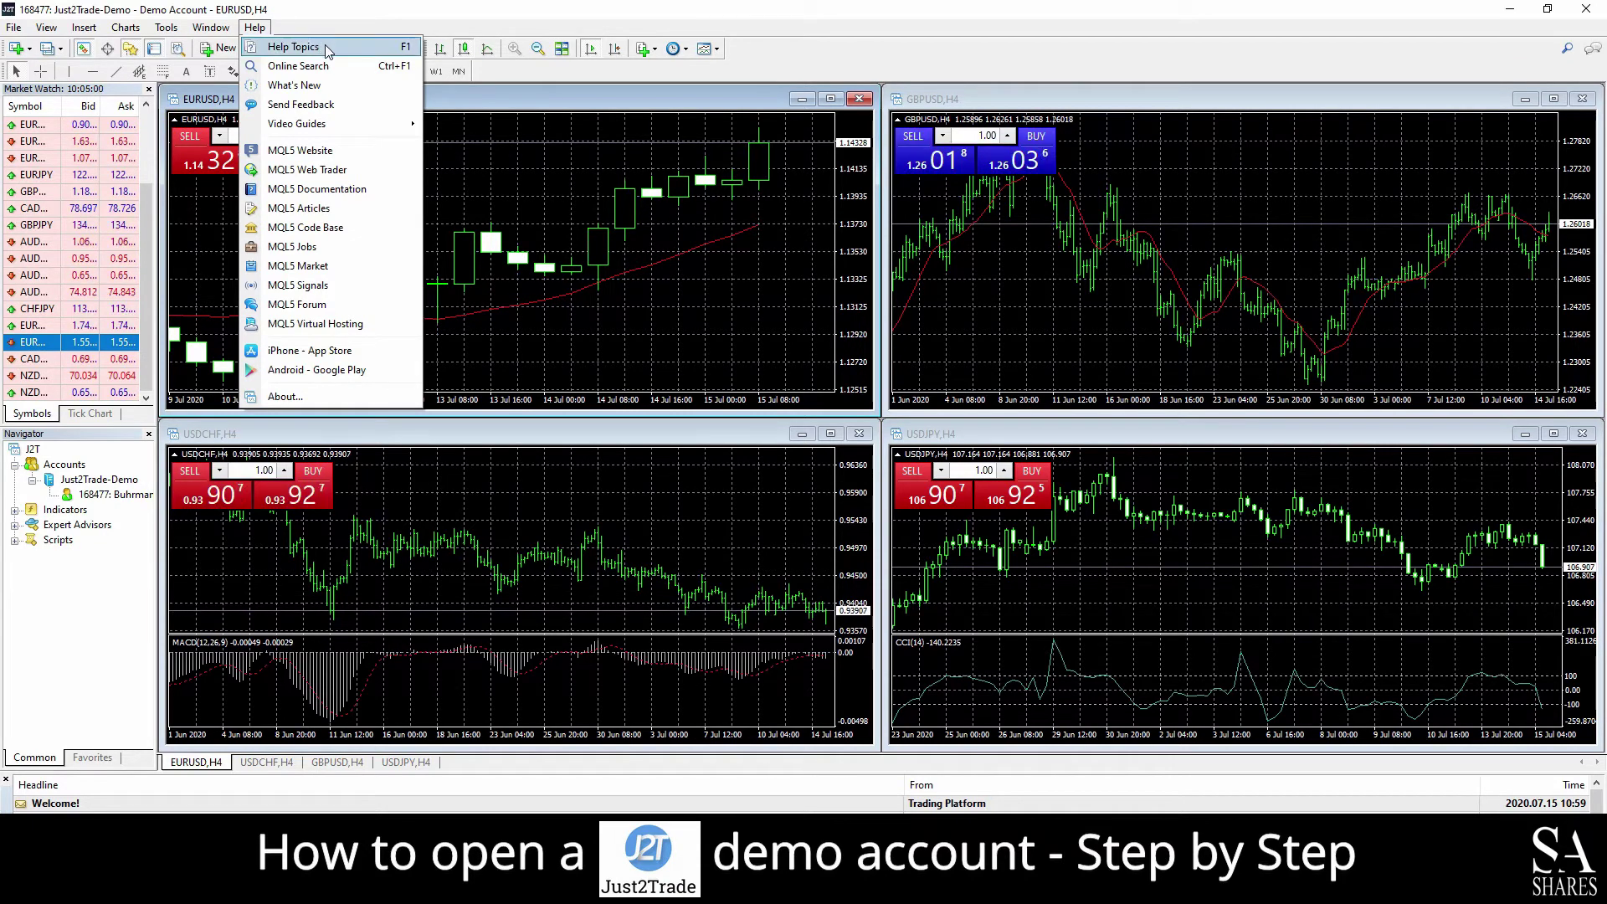
mouse_move(333, 124)
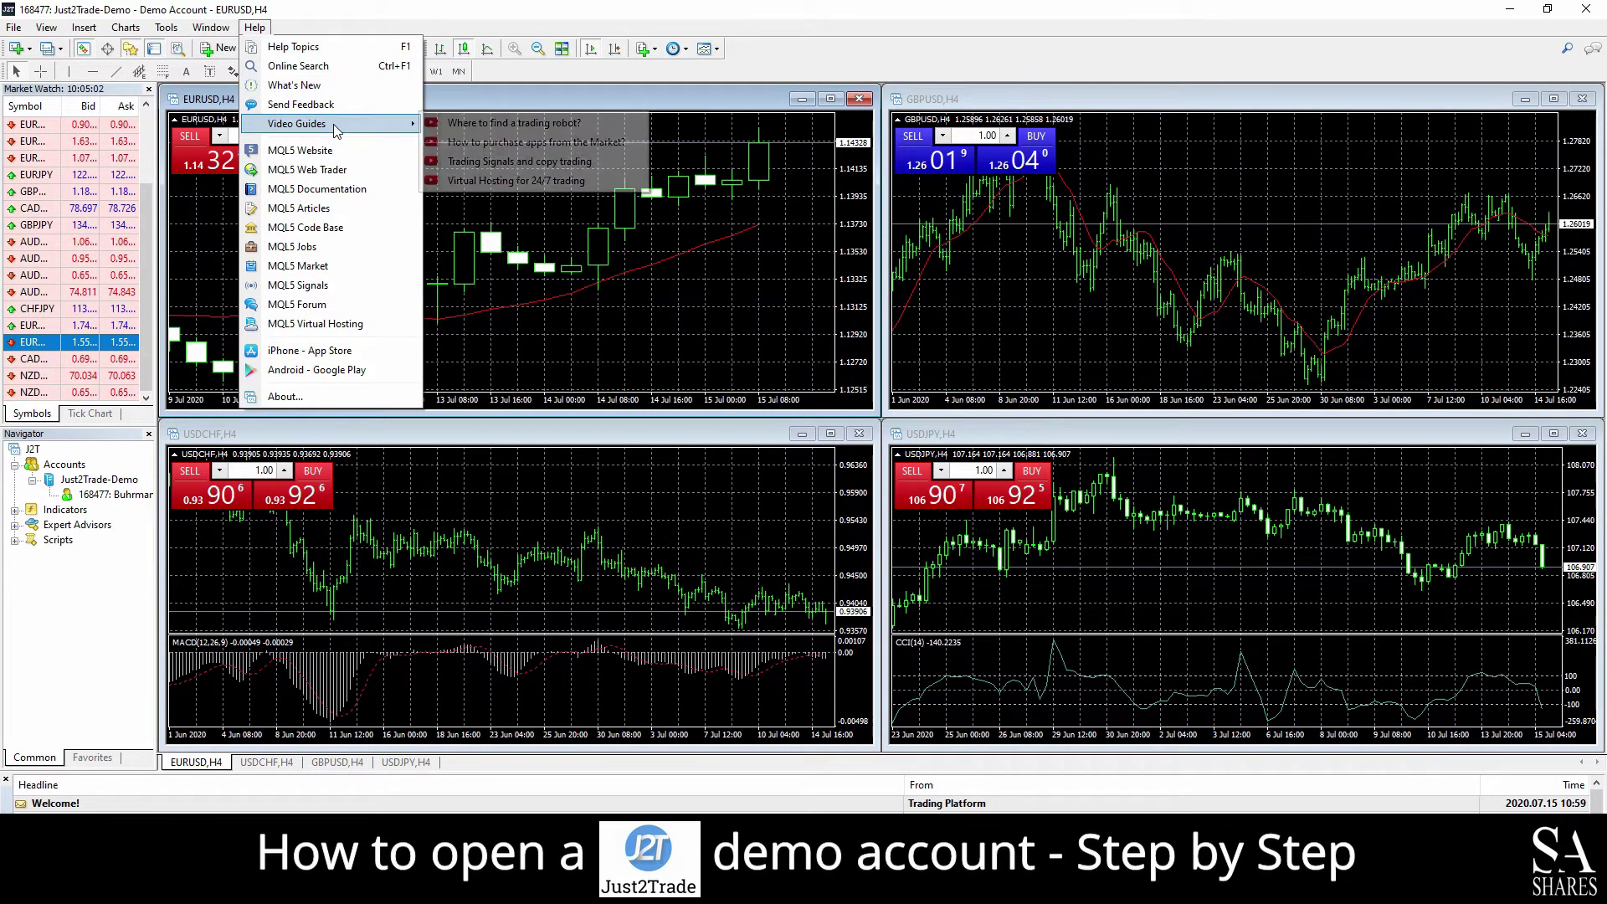
click(329, 56)
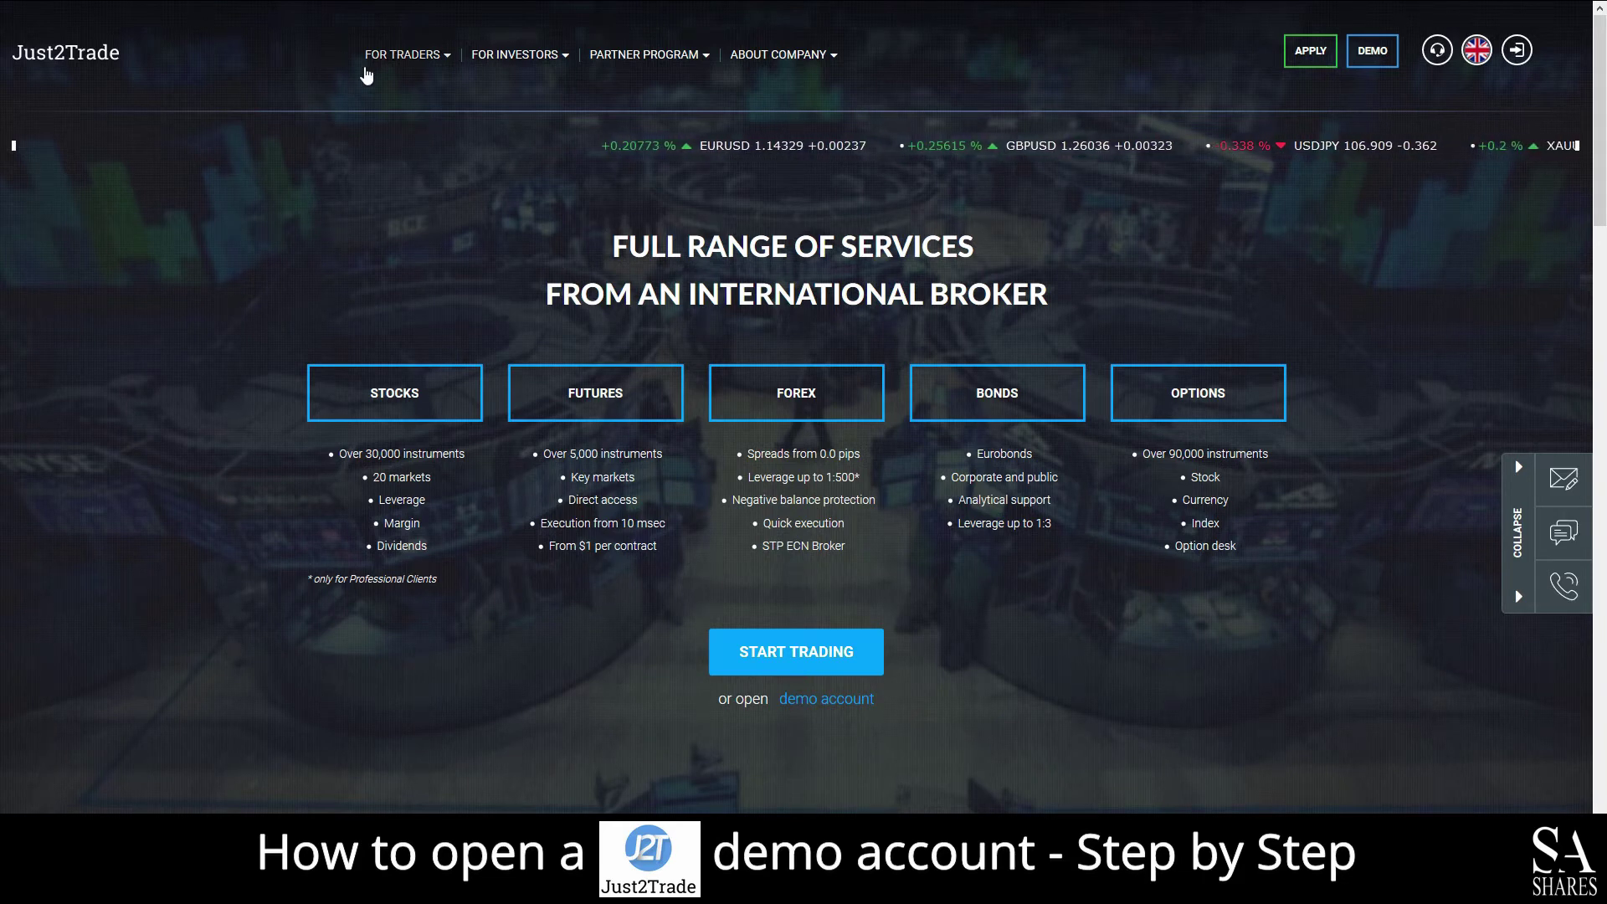
On the Just2Trade website, open the Economic Calendar among the trading assistance resources for traders.
click(419, 55)
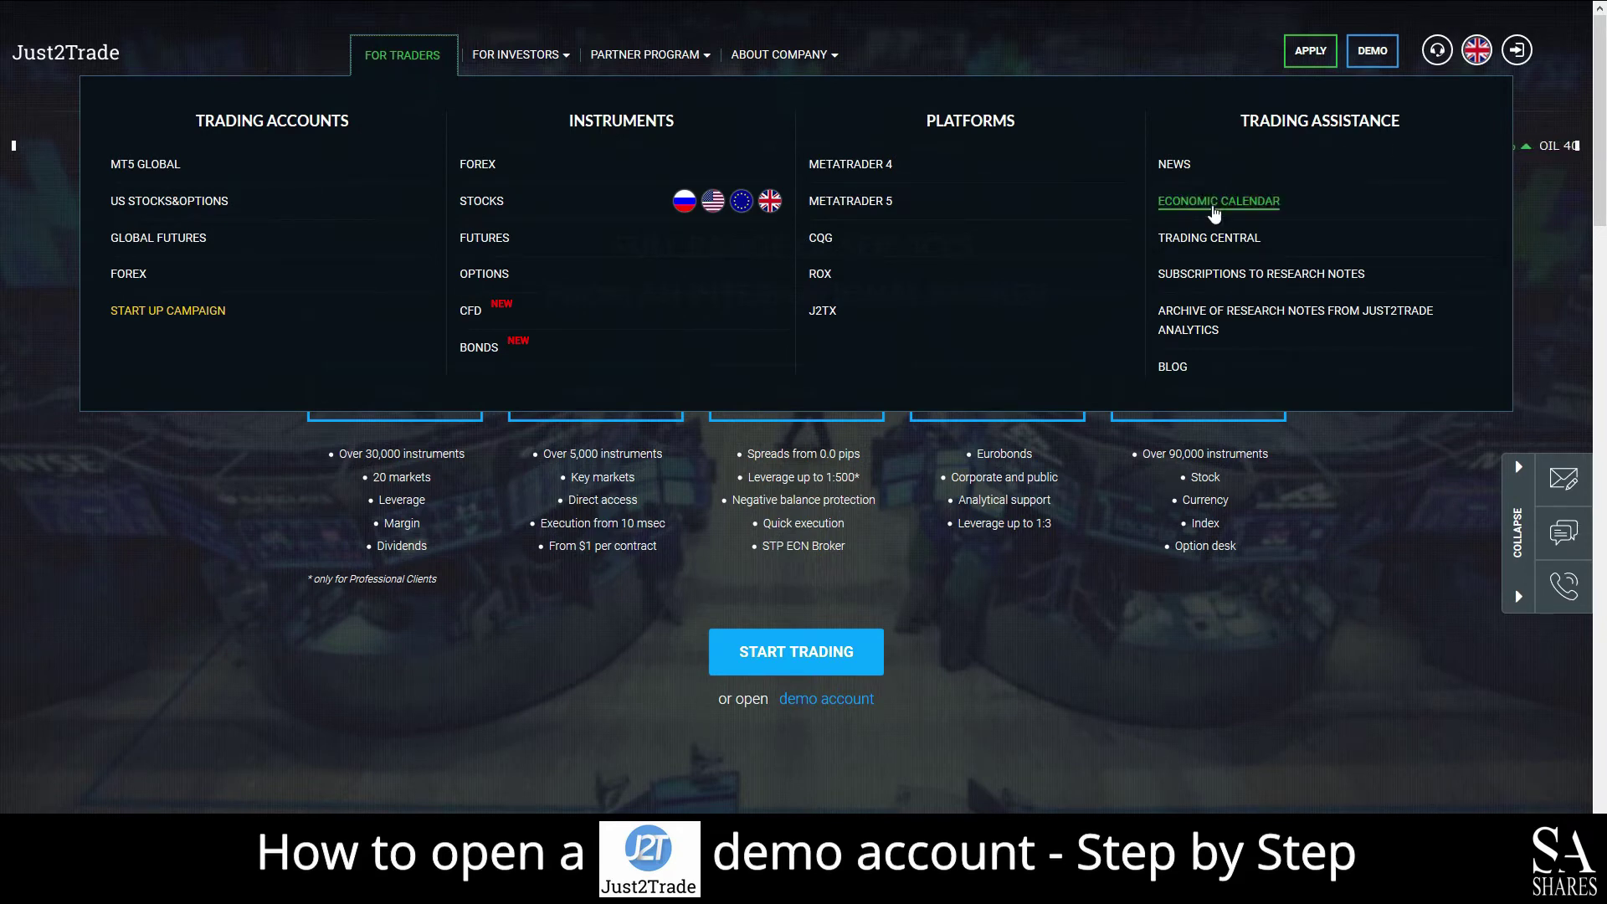
click(1214, 205)
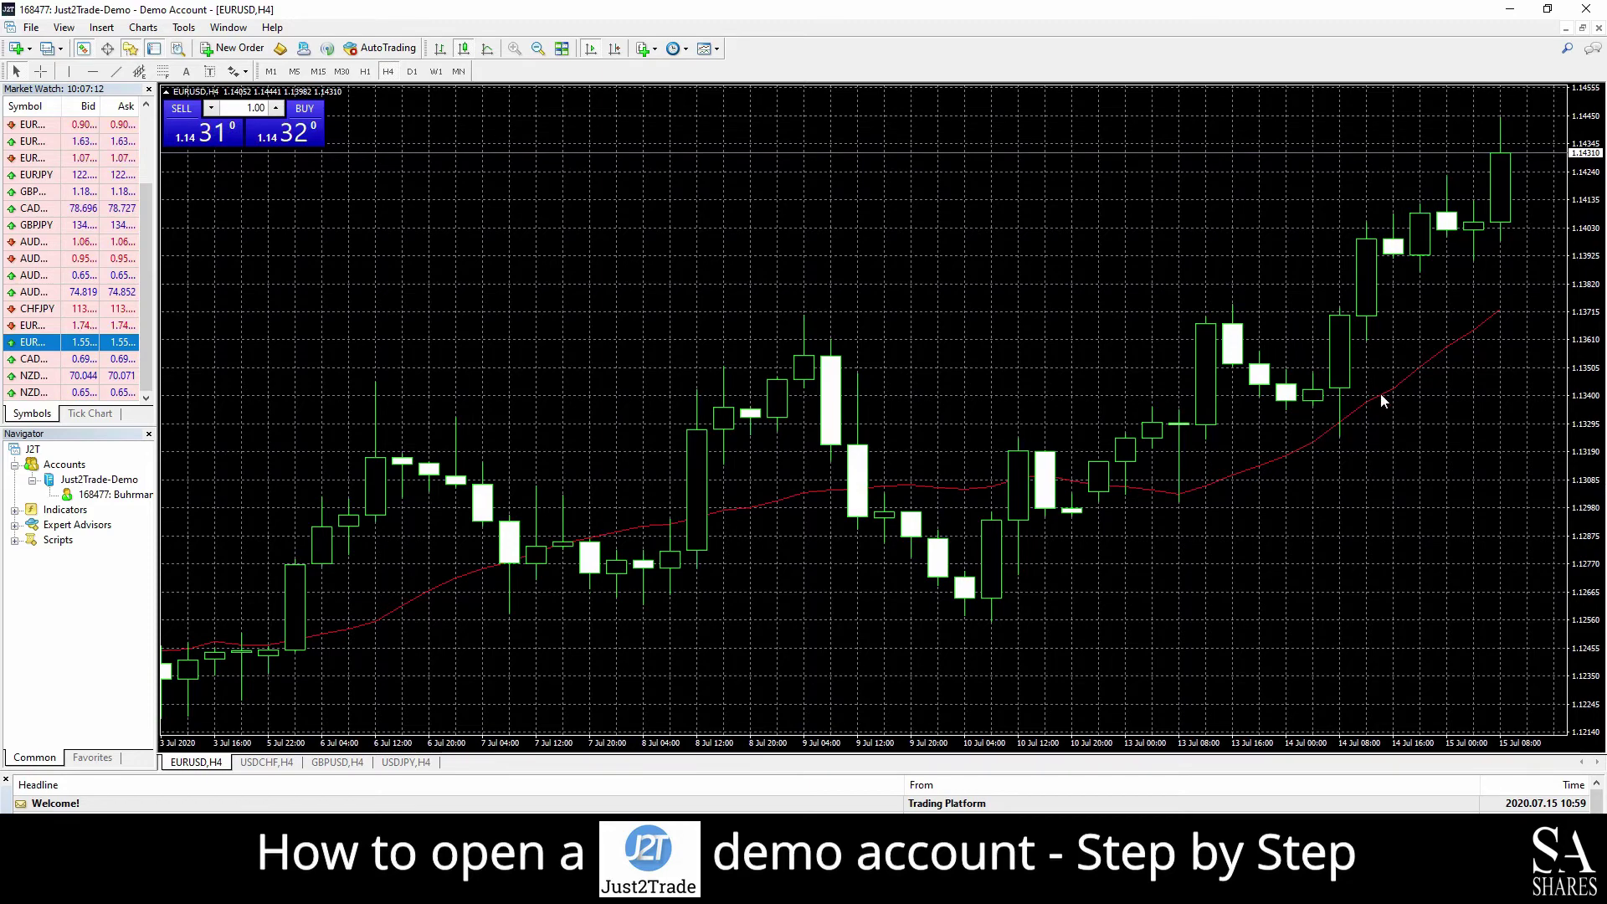
In the MT4 terminal, restore the EURUSD H4 chart to the tiled layout and maximize it again.
mouse_move(1324, 414)
mouse_down()
mouse_move(1362, 413)
mouse_move(1296, 414)
mouse_up()
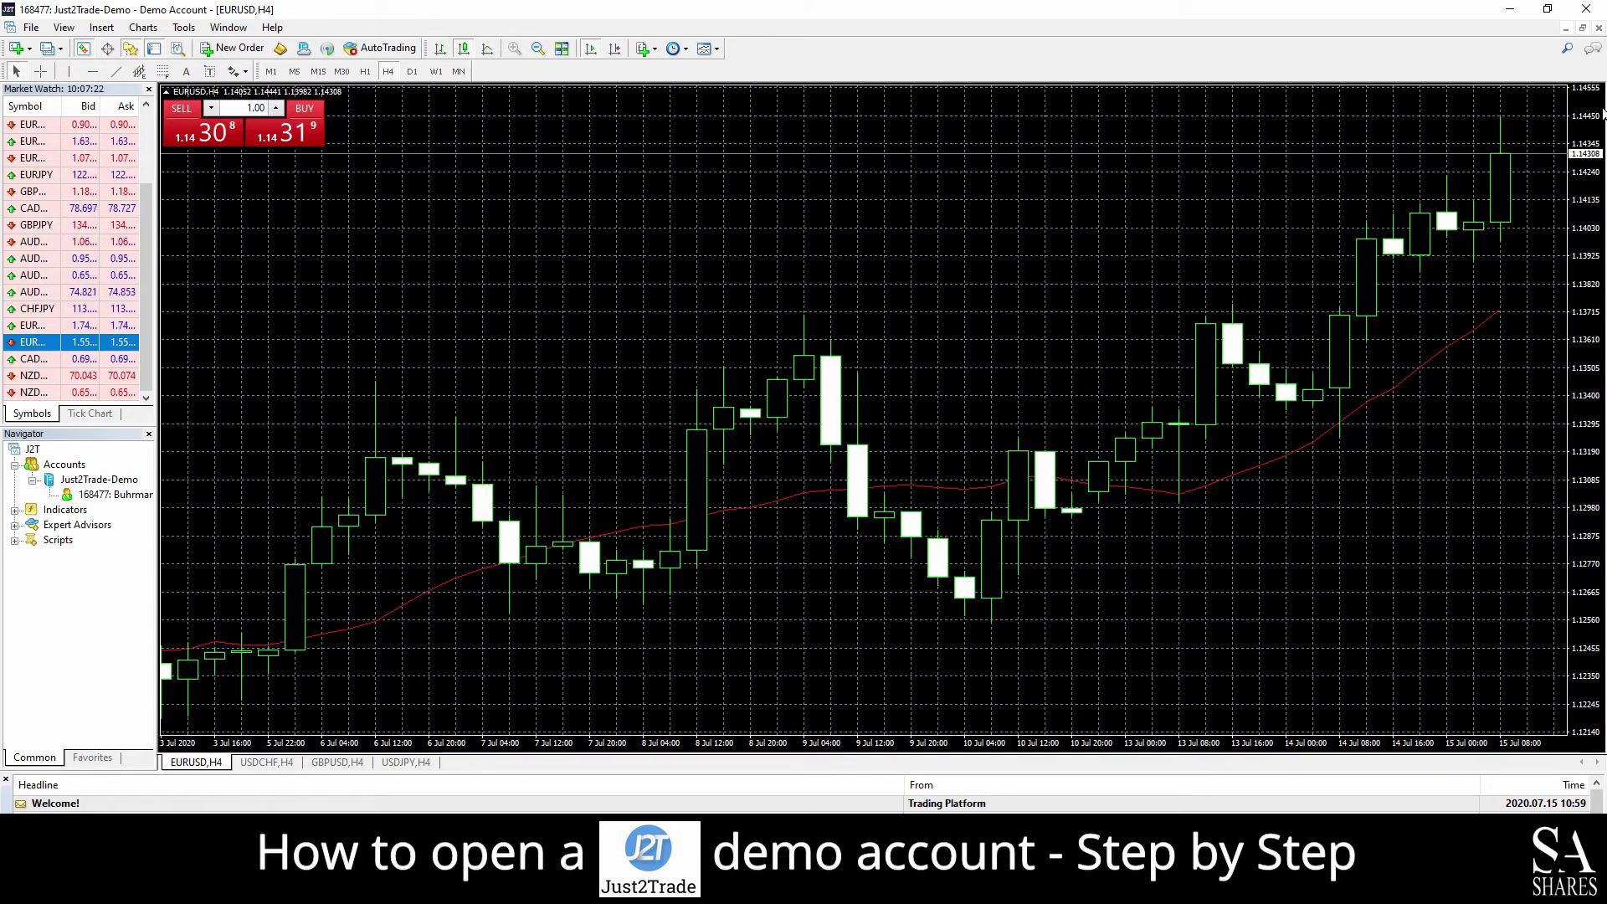
click(1582, 27)
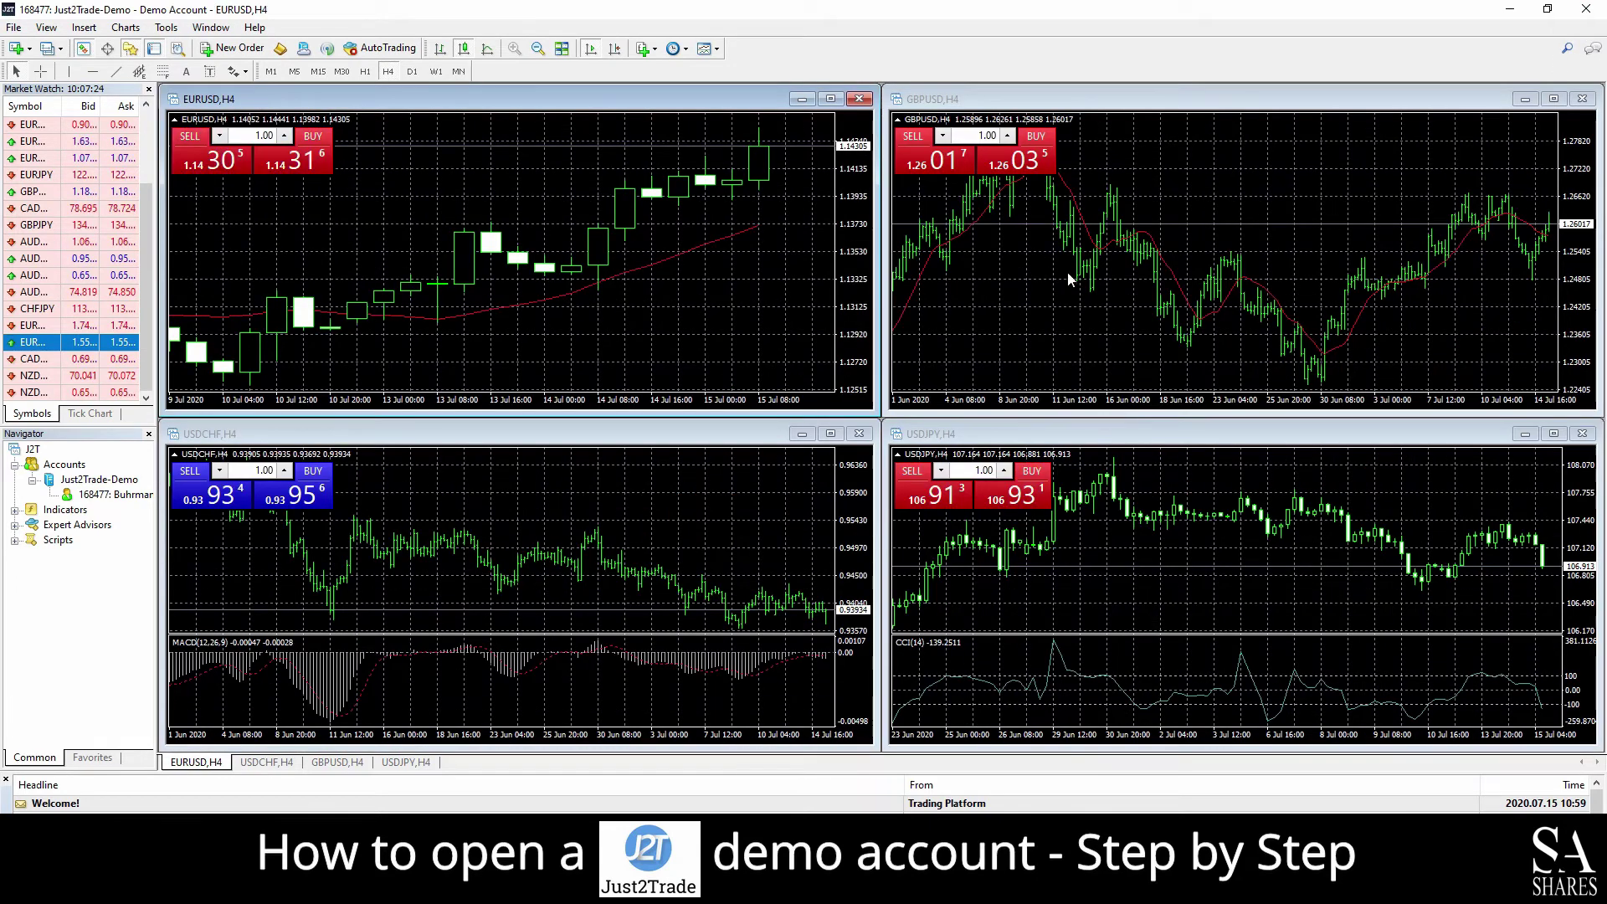
click(831, 99)
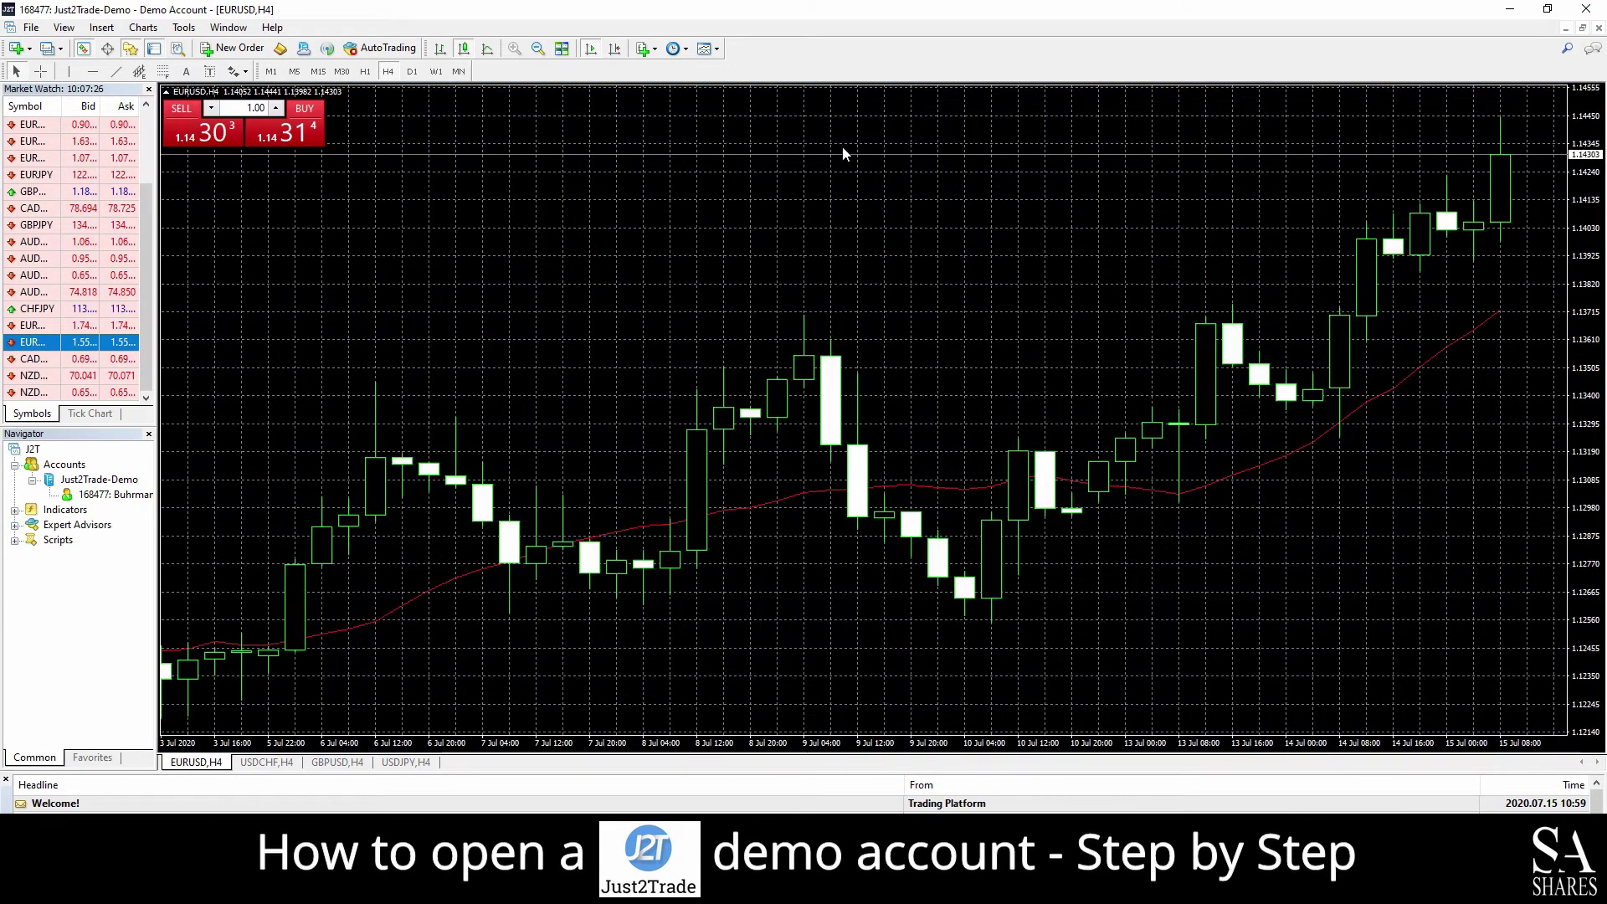
Examine the maximized EURUSD chart as bars and return it to the candlestick display.
click(439, 50)
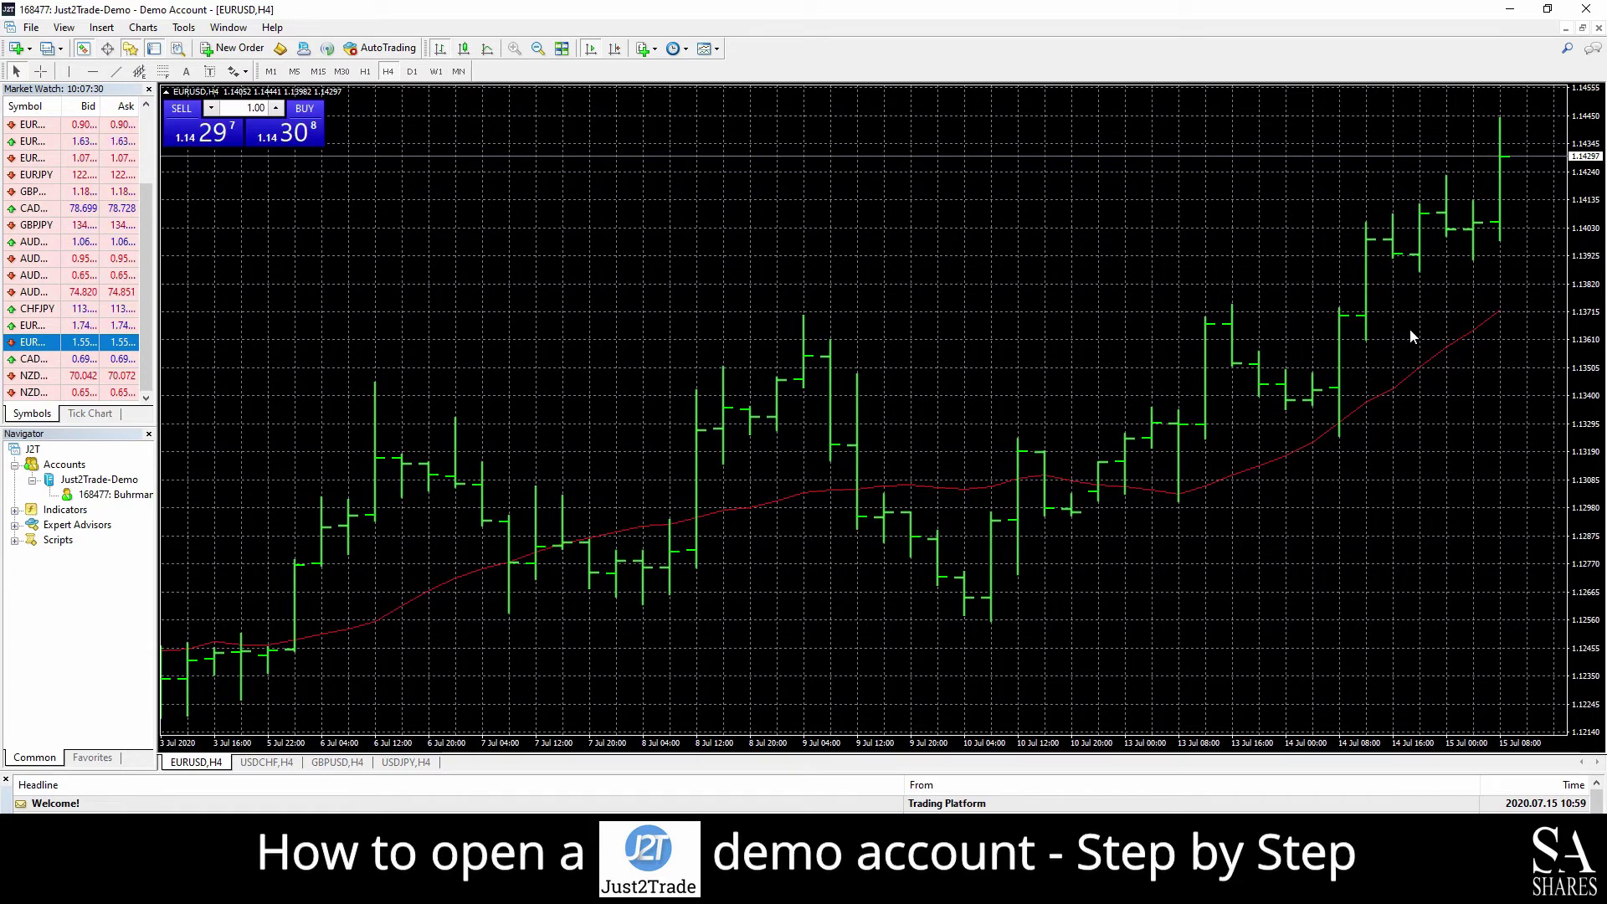
drag(1410, 329, 1422, 352)
click(463, 49)
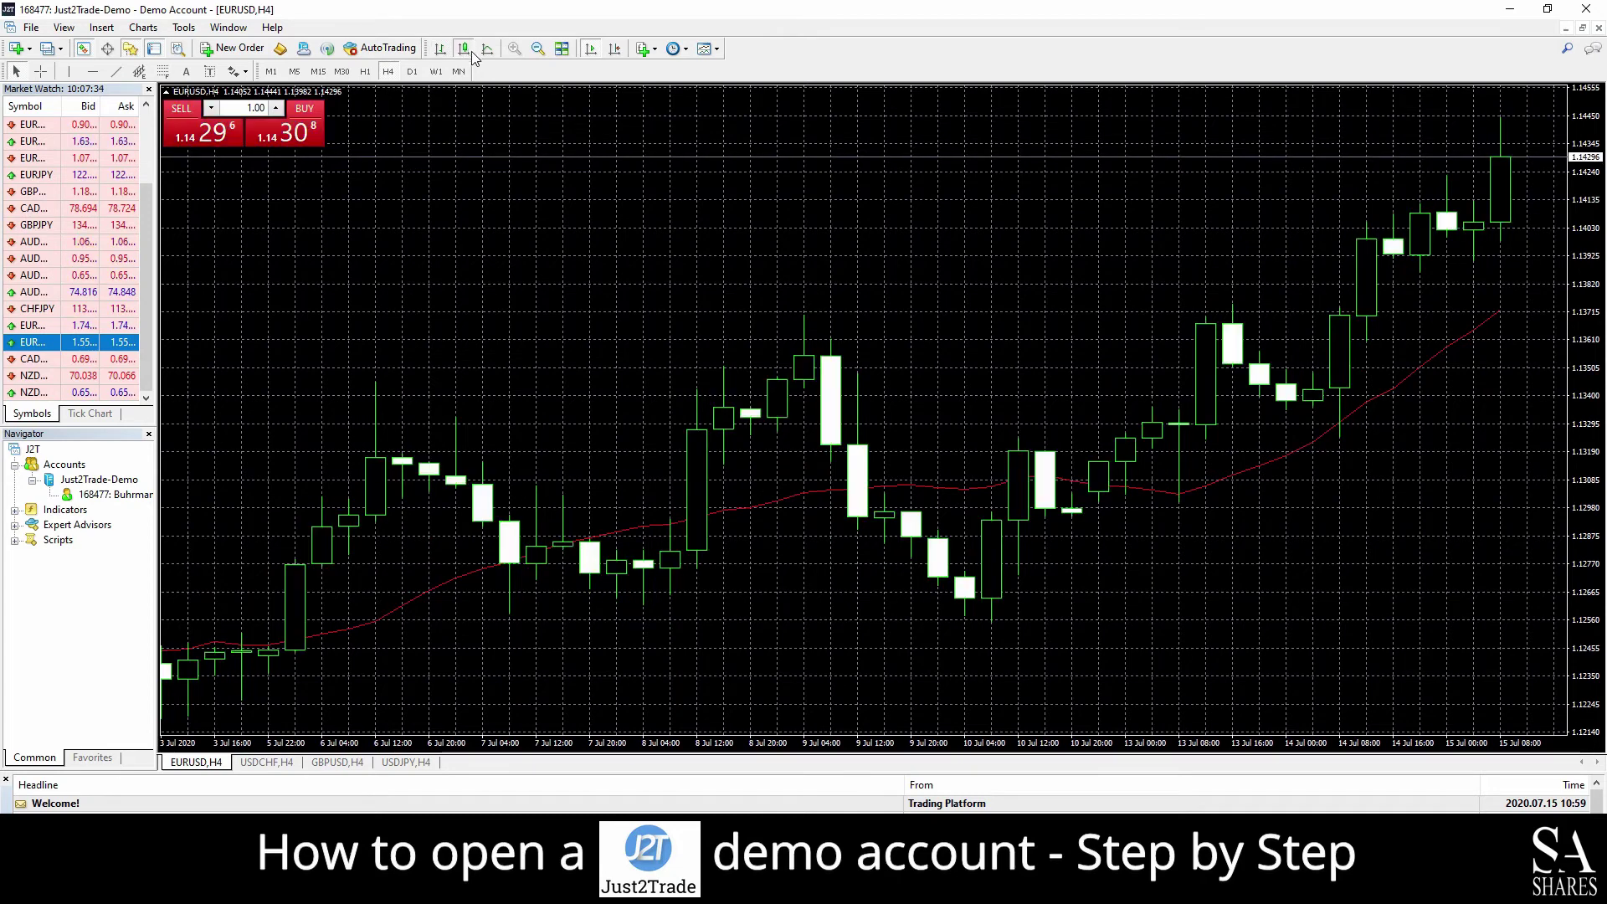